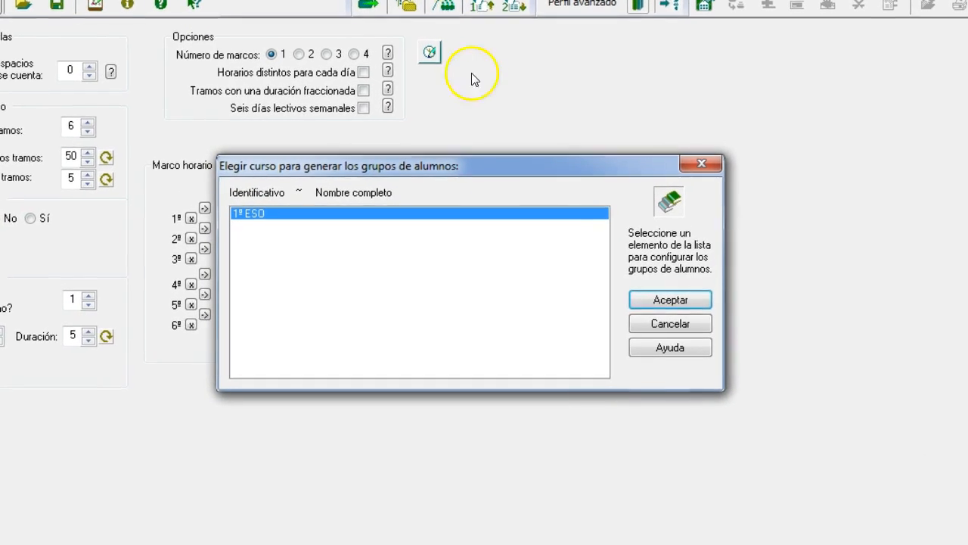
- Choose 1º ESO in the student group wizard and pair the electives Religión with Valores, Francés with Inglés, and Amp Matem. with Frances opt
click(657, 298)
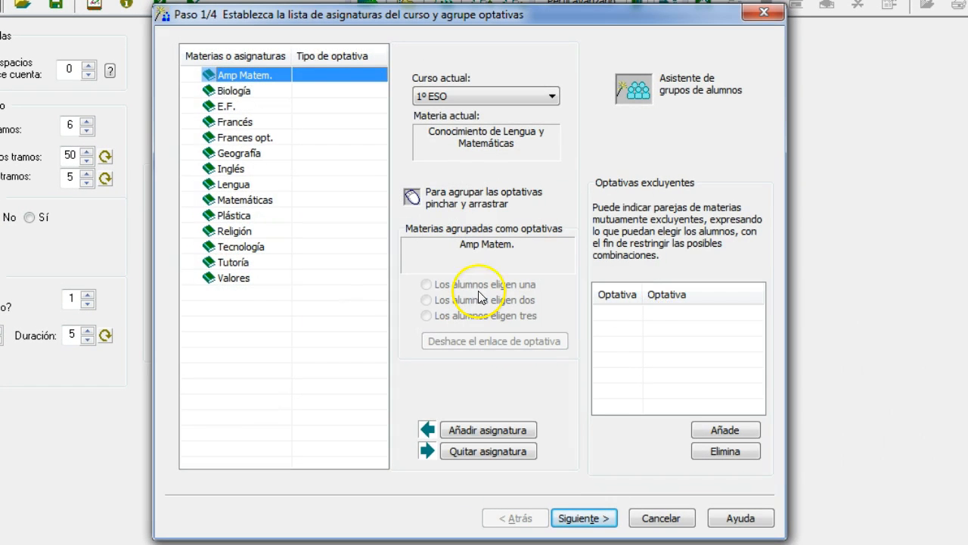
drag(244, 278, 243, 218)
drag(238, 168, 243, 118)
drag(239, 79, 245, 118)
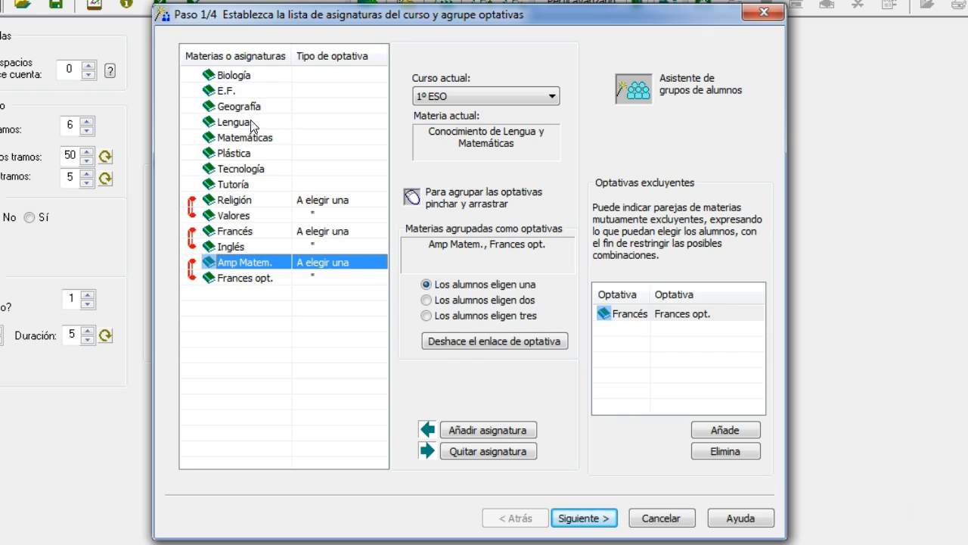
click(581, 518)
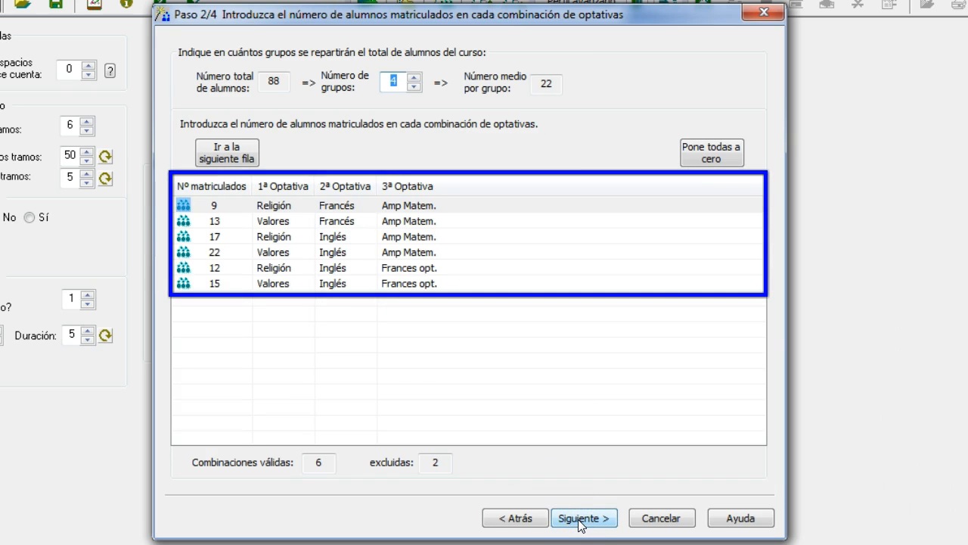
- Join the Religión students of groups A and D in the same classroom, then finish the wizard and save the electives configuration
click(581, 520)
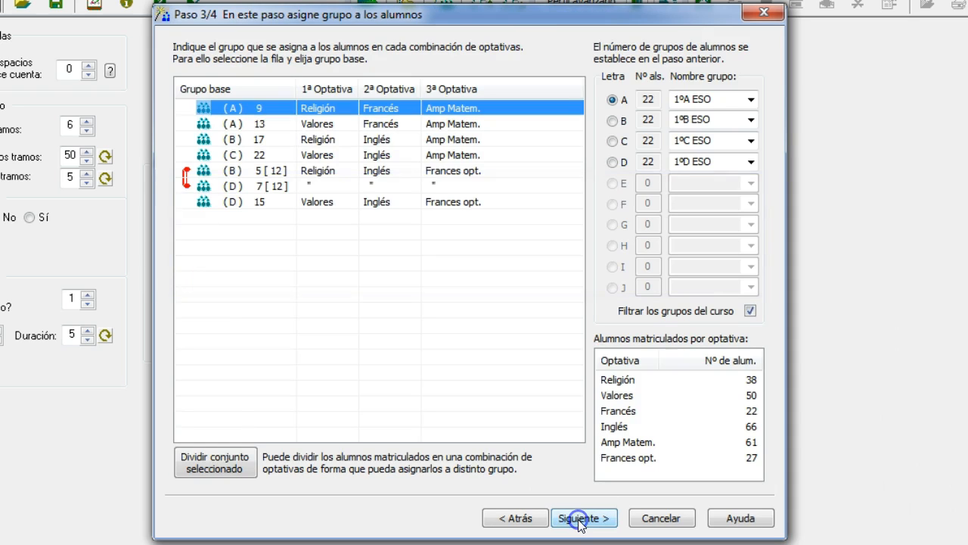
click(580, 520)
drag(220, 99, 243, 280)
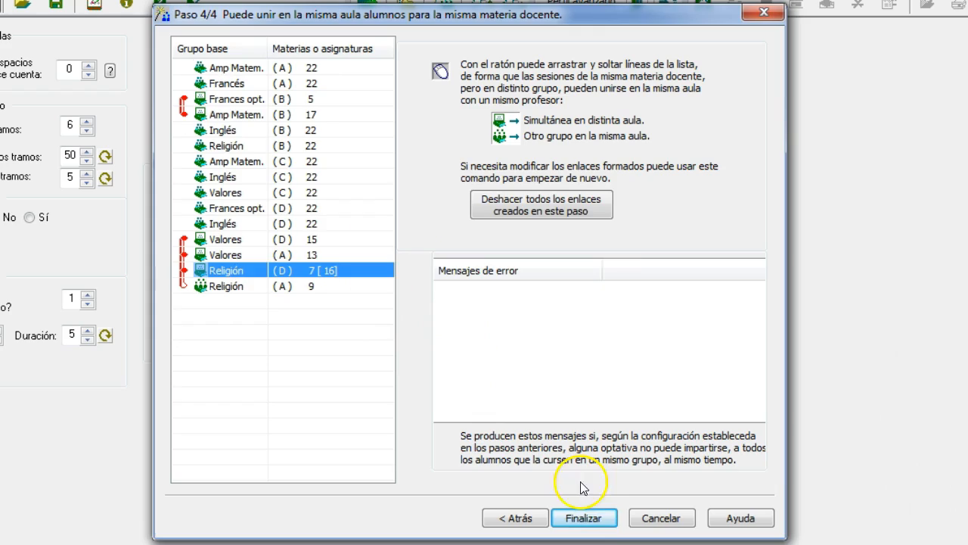
click(601, 519)
key(Return)
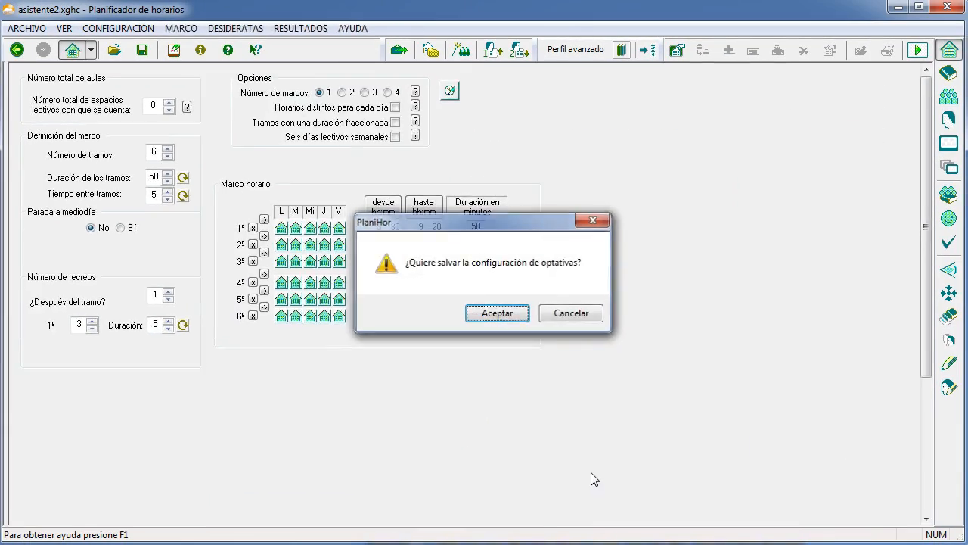
key(Return)
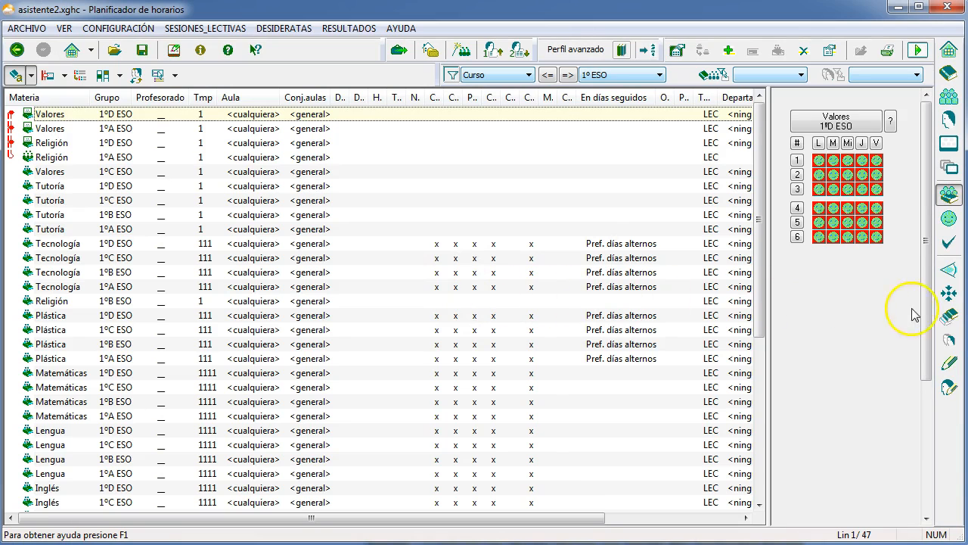
- Expand 1º ESO in the course list and open the weekly session setting of its Valores subject
click(949, 319)
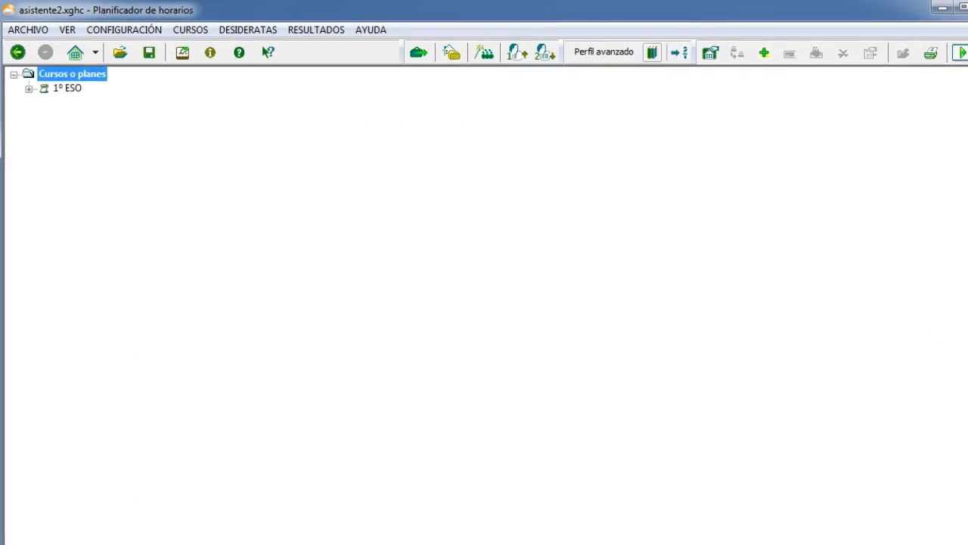
click(46, 142)
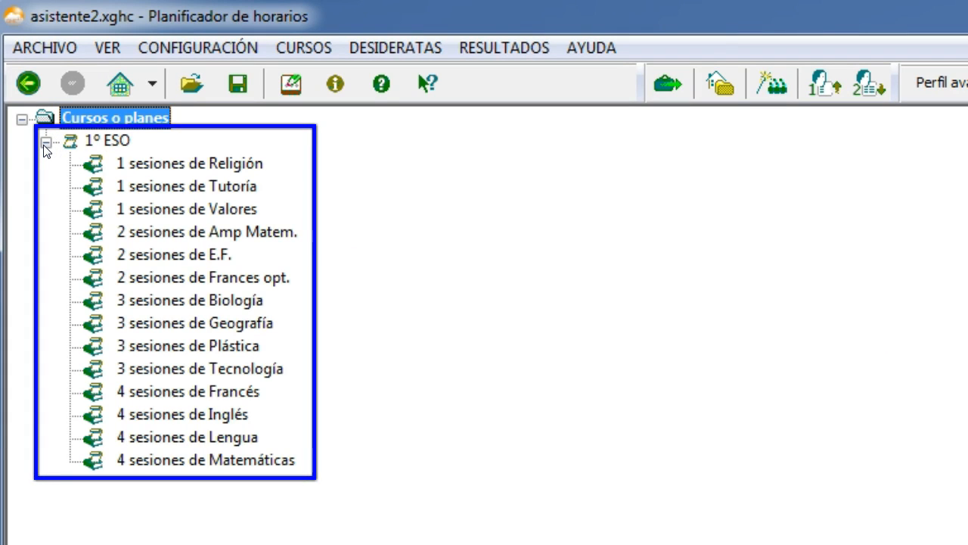
click(159, 213)
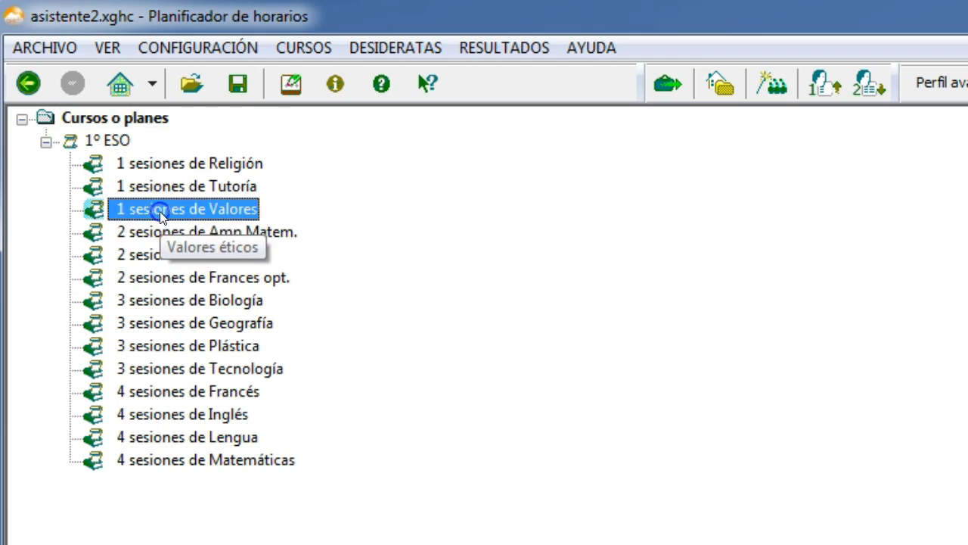
right_click(161, 215)
click(257, 456)
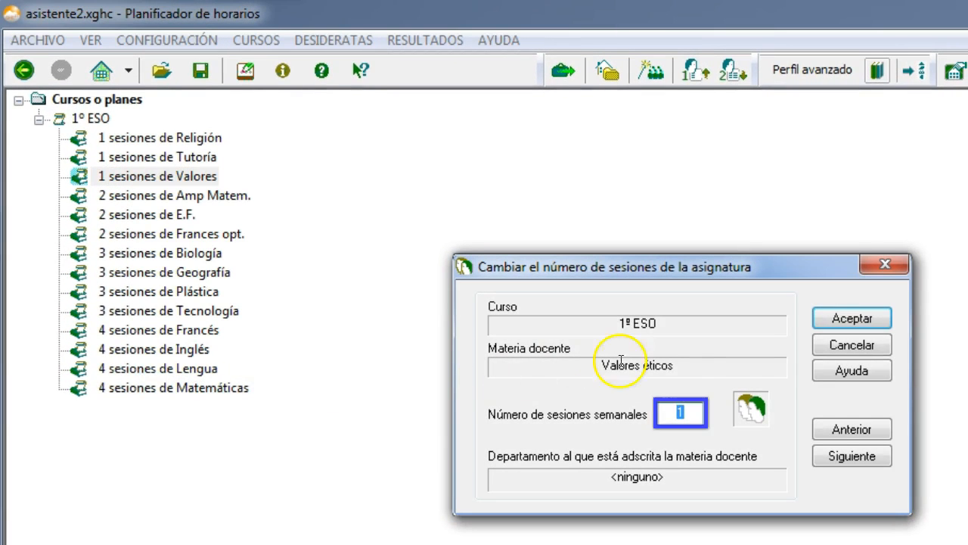
- Review the weekly session settings of the six subjects that follow Valores in 1º ESO
click(870, 453)
click(873, 454)
click(872, 454)
click(873, 454)
click(873, 454)
click(873, 453)
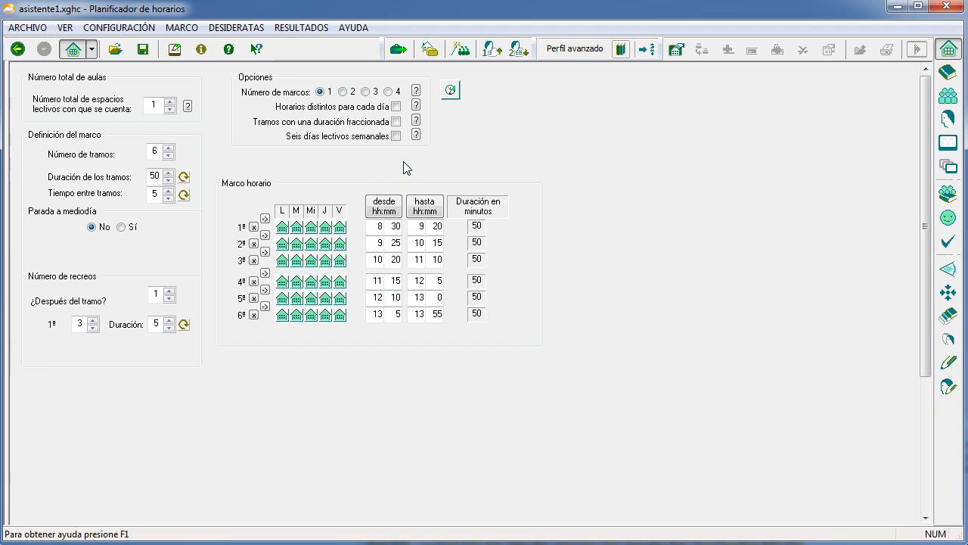
- Expand the subjects of 1º ADMINIST. in asistente1.xghc and start the student group wizard for that course
click(949, 316)
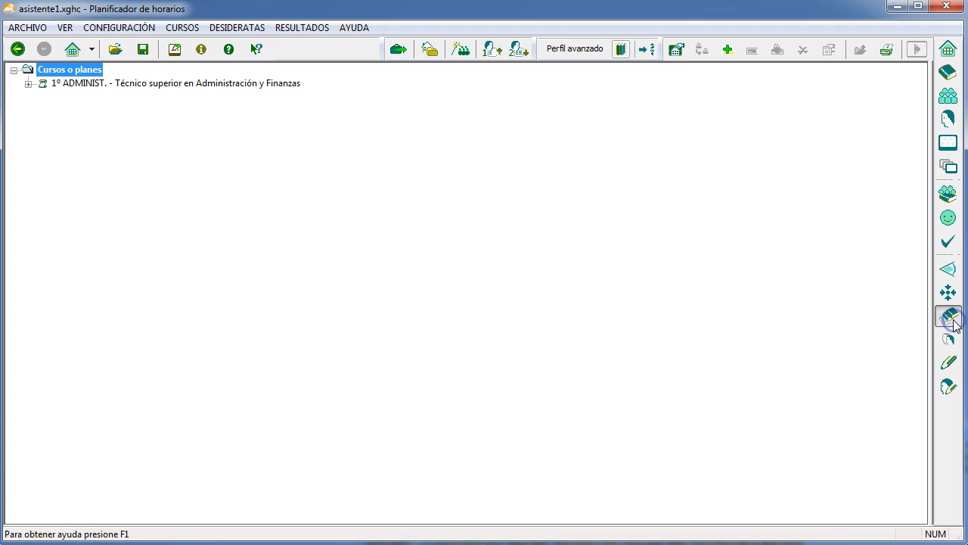
click(28, 85)
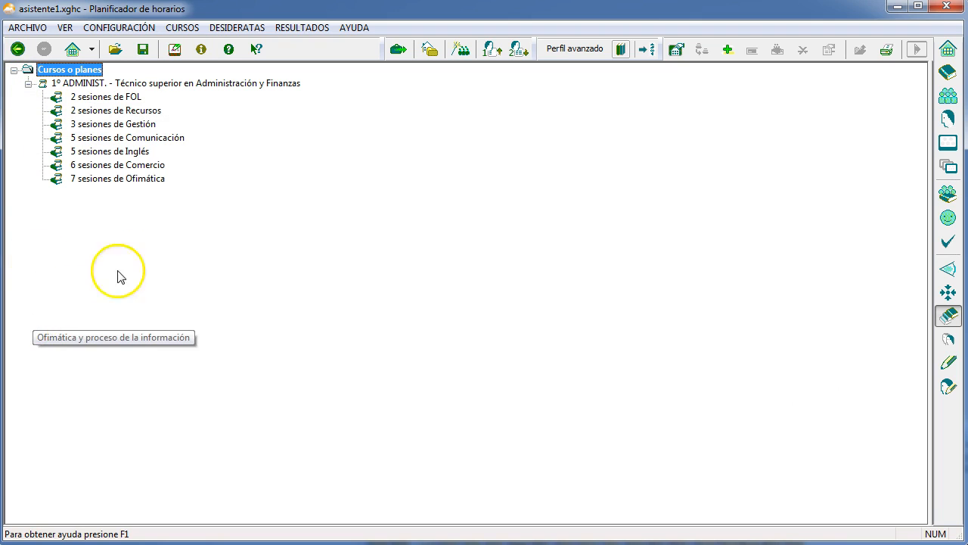
click(458, 49)
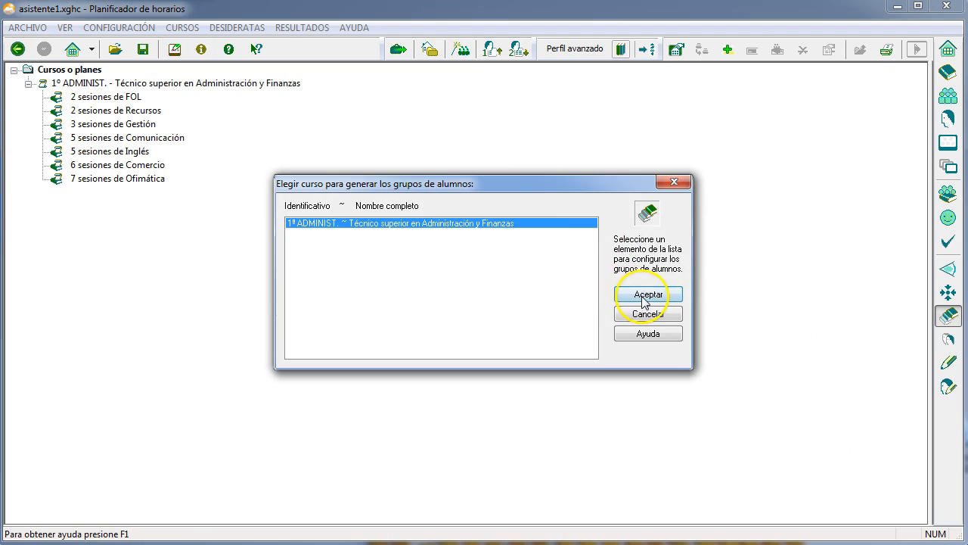
click(641, 296)
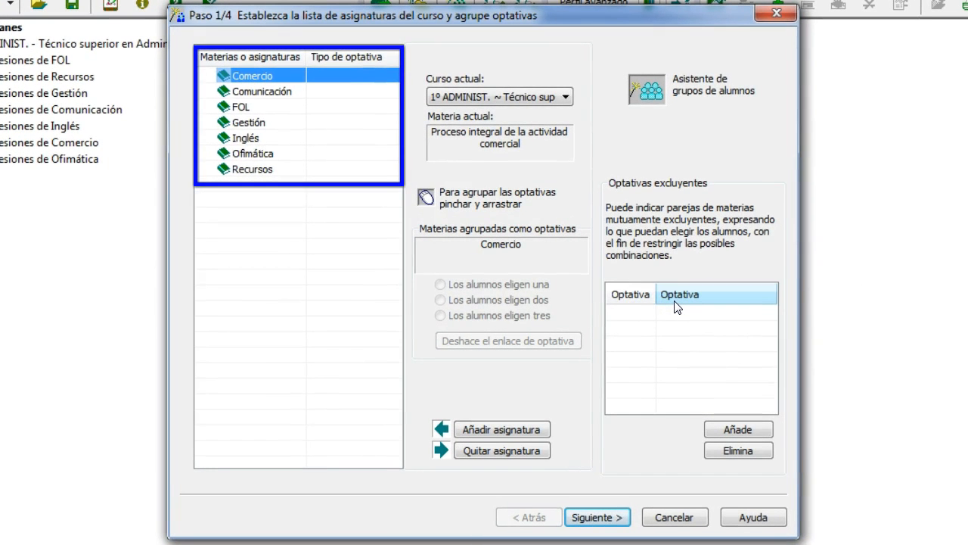
- Complete the group wizard for 1º ADMINIST. without electives, keeping 1º ADMINISTR as group A, and confirm the configuration
click(620, 517)
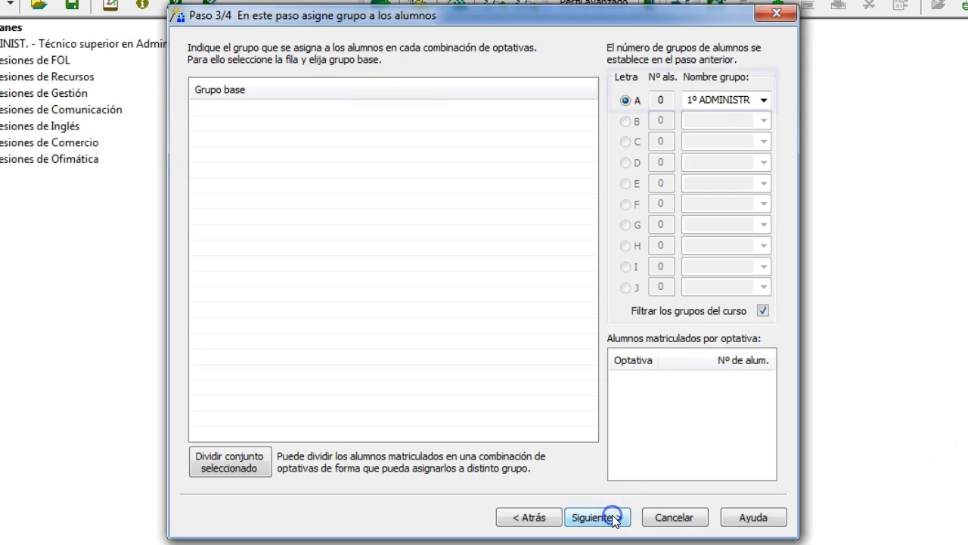
click(614, 517)
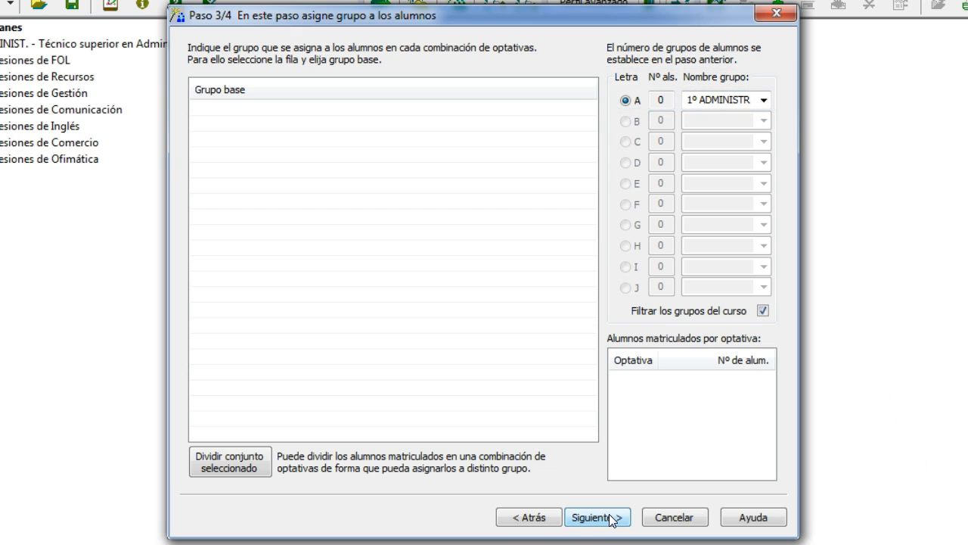
click(612, 518)
click(612, 519)
click(453, 347)
click(493, 317)
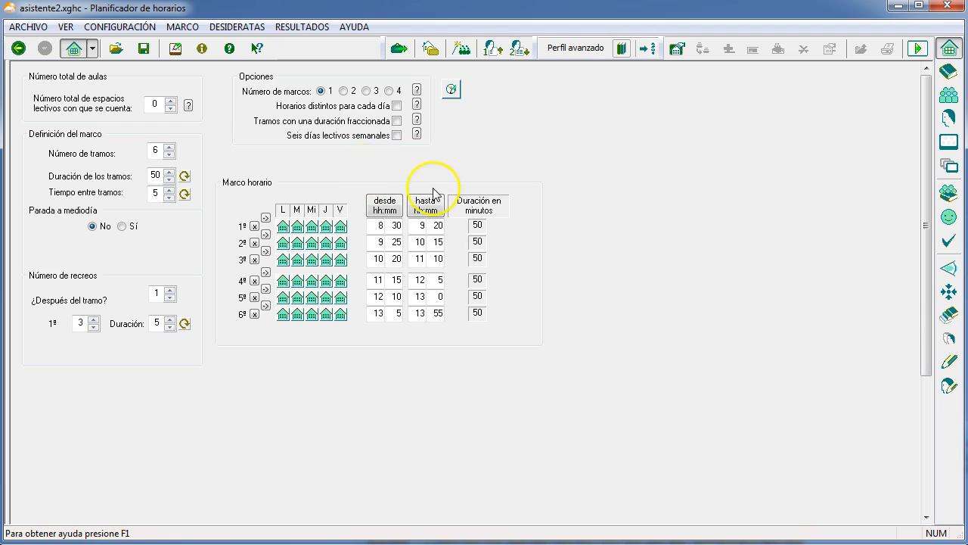
- In asistente2.xghc, review the subjects of the 1º ESO course and its student groups
click(950, 318)
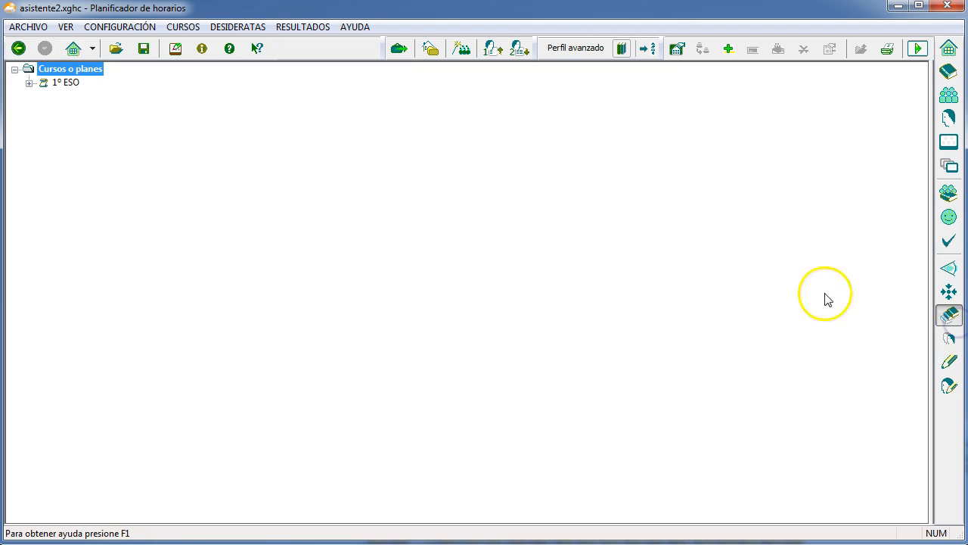
click(29, 83)
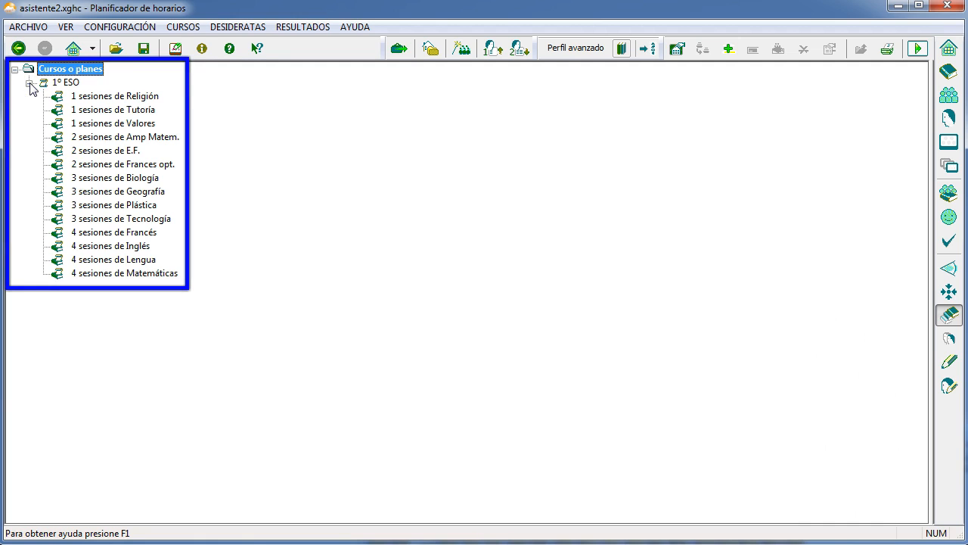
click(948, 95)
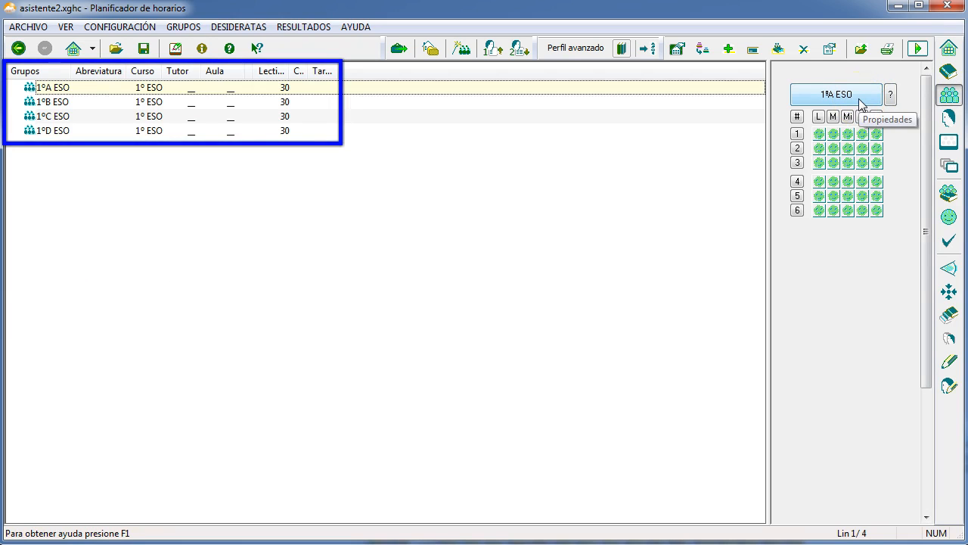
- Start the group wizard for 1º ESO and pair the electives Religión with Valores, Francés with Inglés, and Amp Matem. with Frances opt
click(642, 92)
click(463, 47)
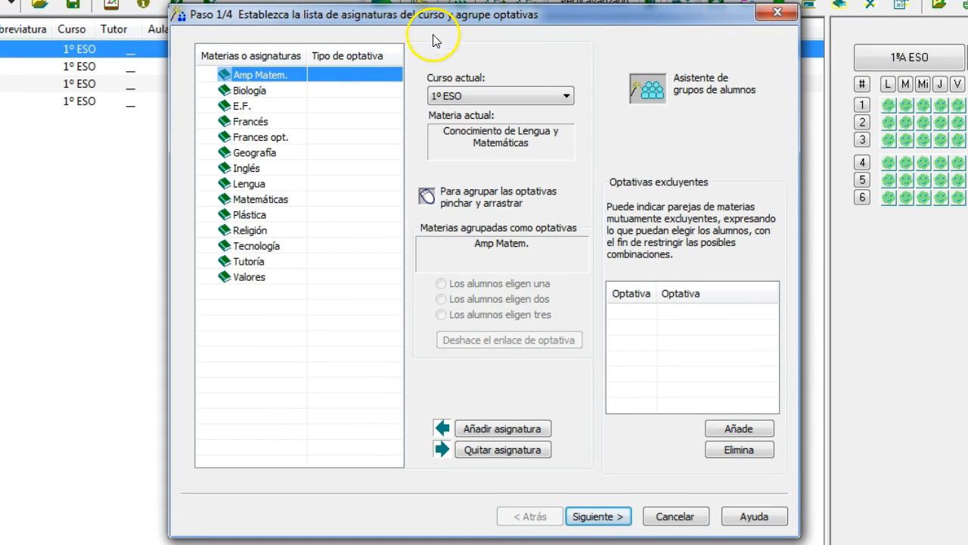
click(272, 228)
drag(271, 229, 272, 277)
drag(250, 168, 258, 125)
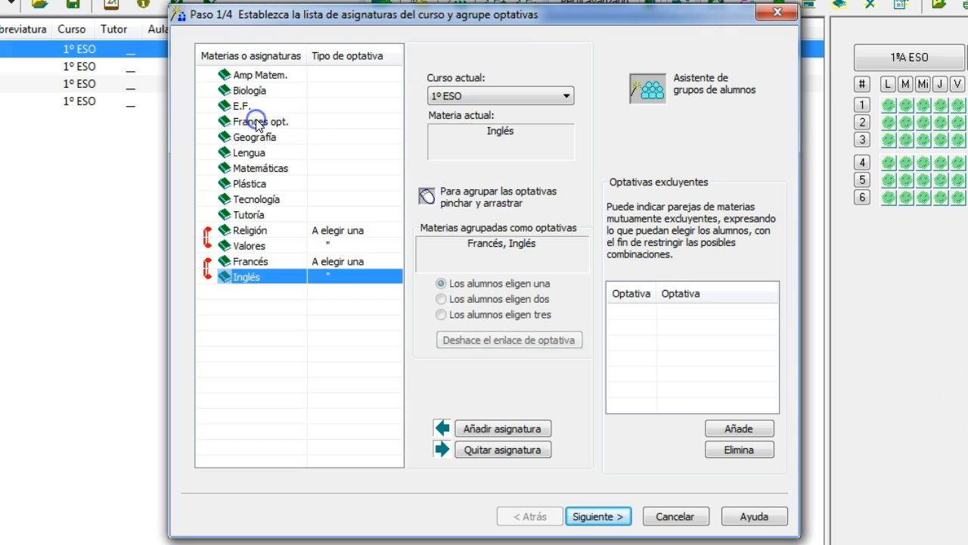
click(267, 76)
drag(267, 76, 282, 121)
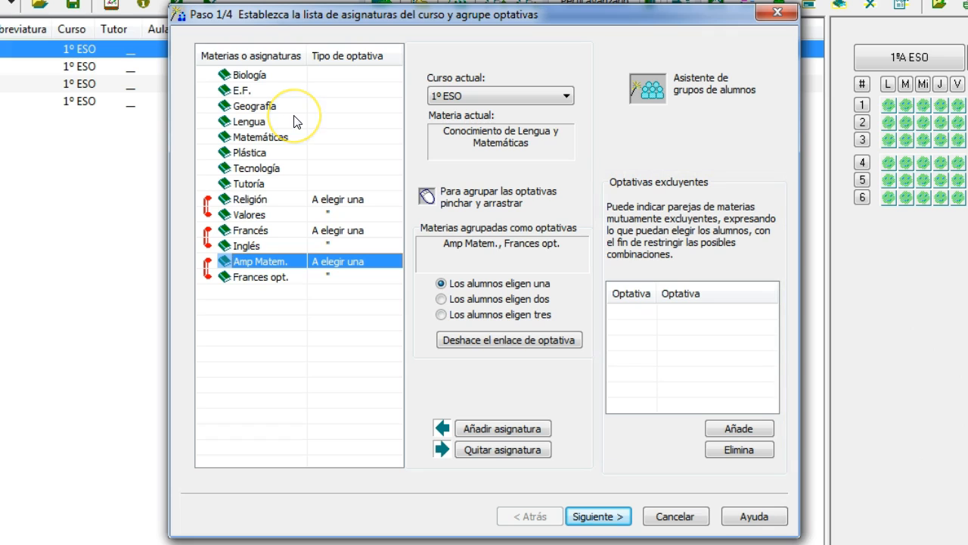
- Add Francés and Frances opt. as a pair of mutually exclusive electives
click(252, 231)
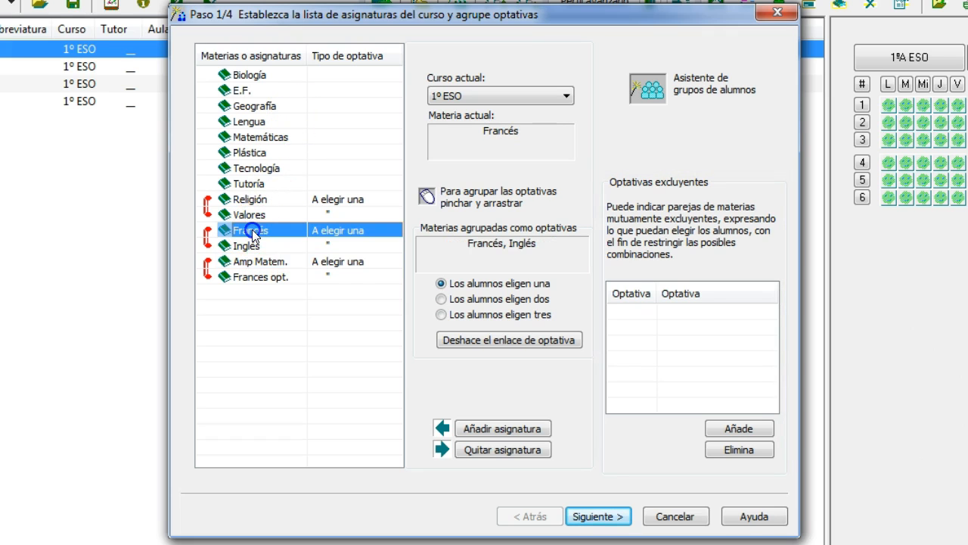
click(730, 430)
click(533, 319)
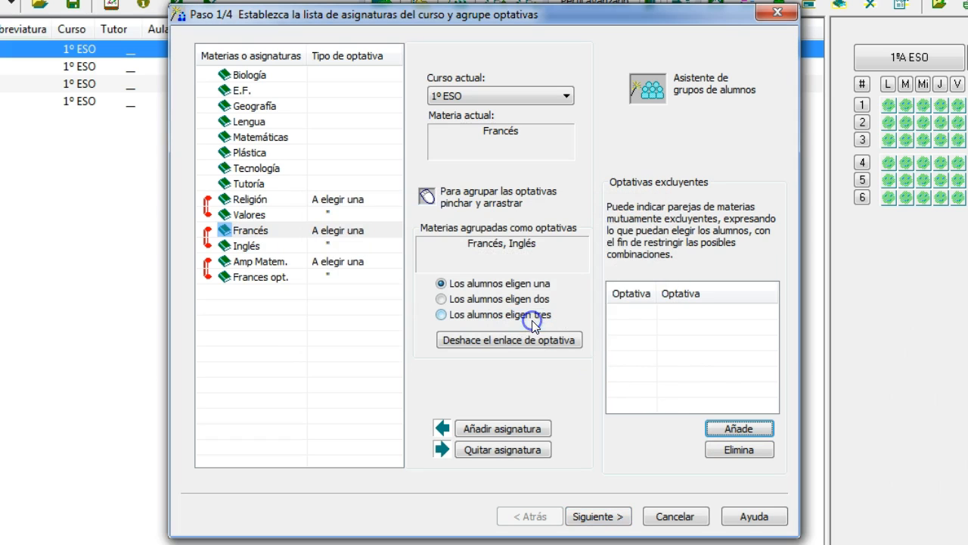
click(256, 279)
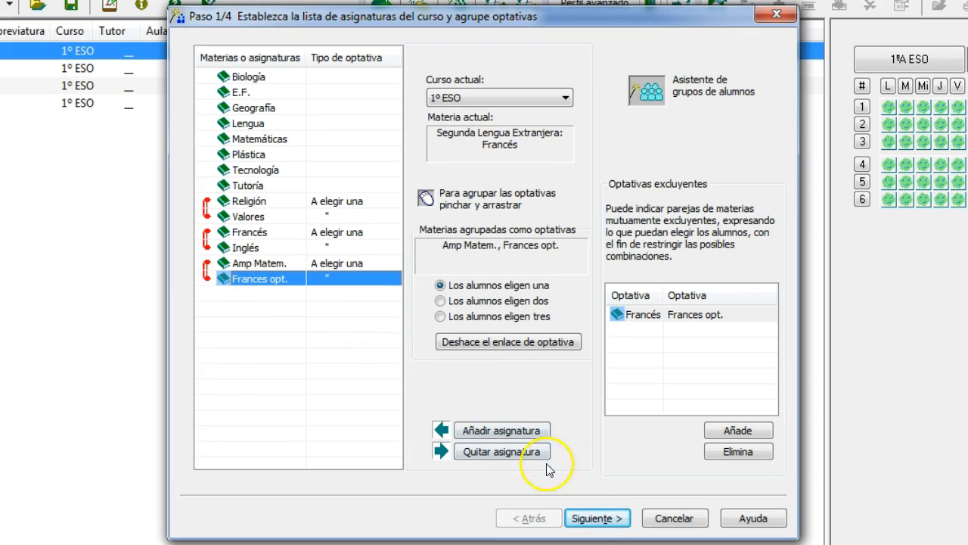
- Enter enrolments of 9, 13, 17, 22, 12 and 15 for the six elective combinations in list order and continue to group assignment
click(594, 518)
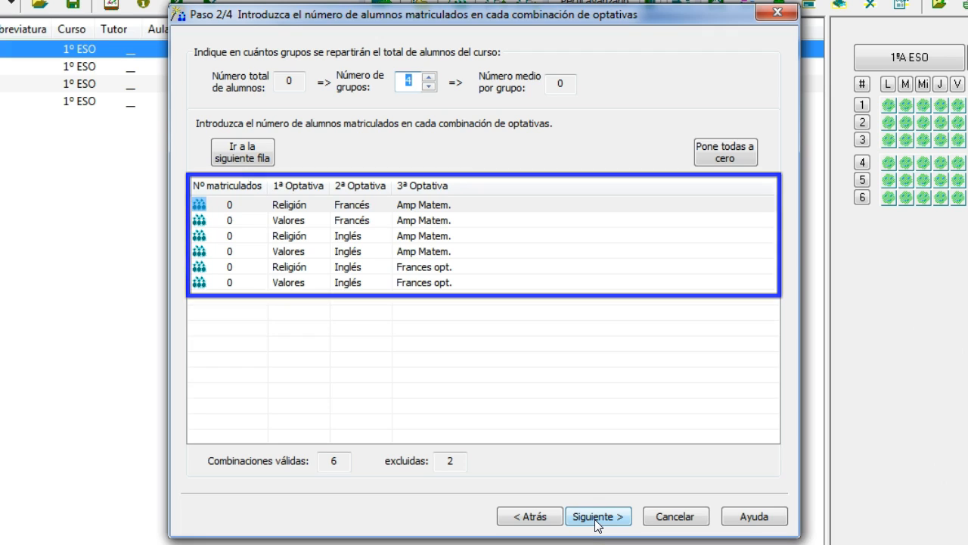
click(243, 154)
text(9)
click(243, 152)
text(13)
click(242, 153)
text(17)
click(243, 153)
text(22)
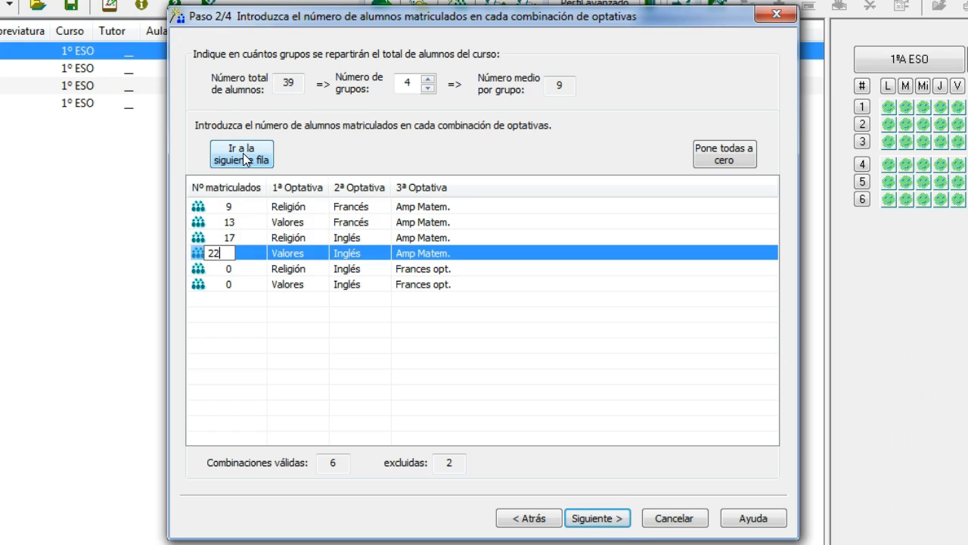
click(243, 153)
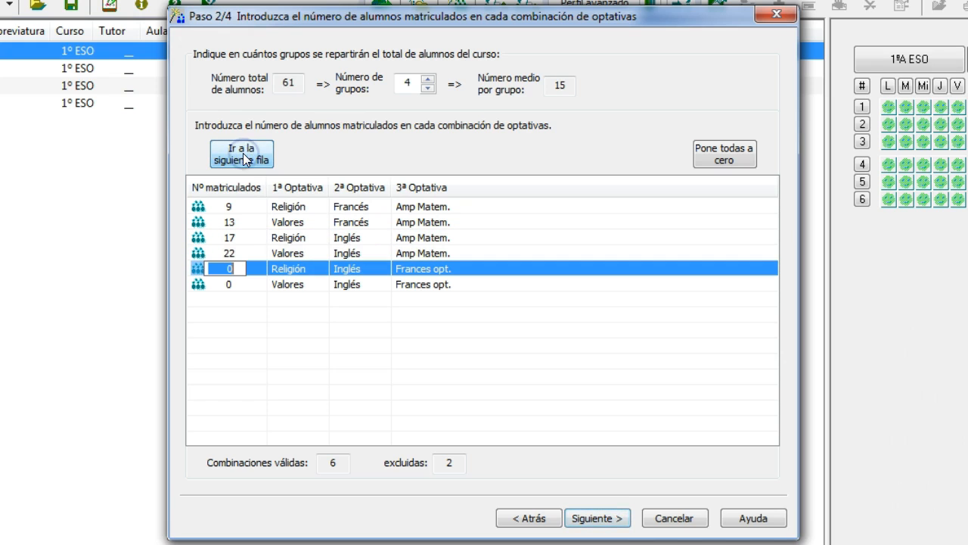
text(12)
click(243, 153)
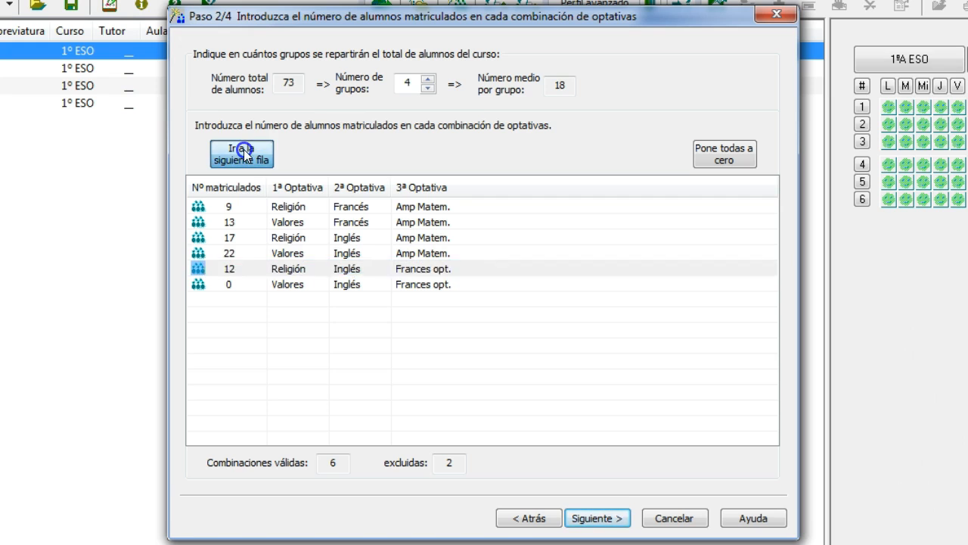
text(15)
click(243, 153)
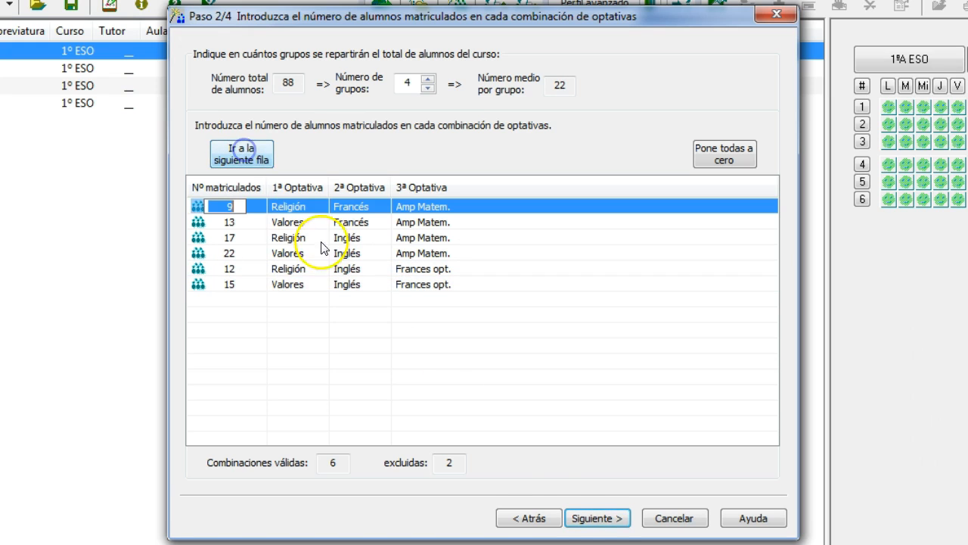
click(581, 519)
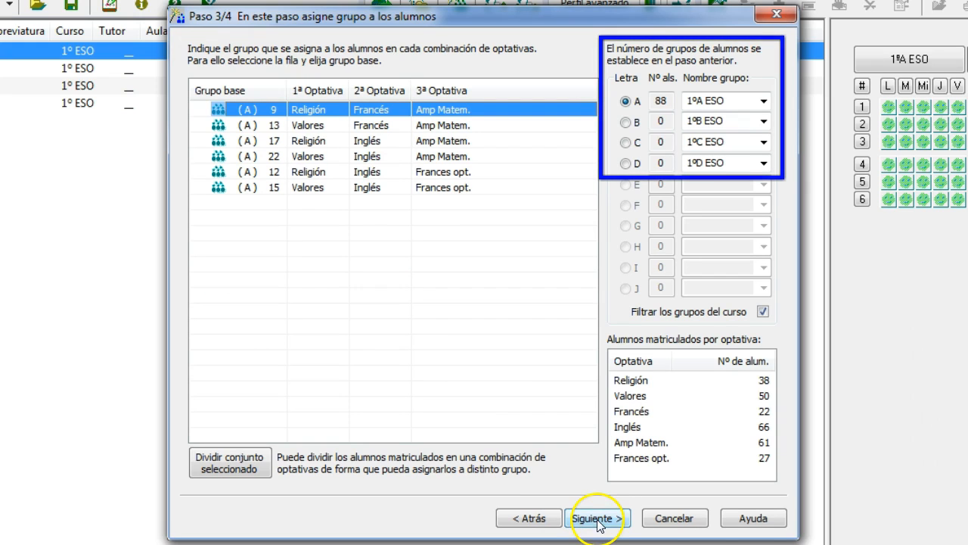
- Assign the Religión, Inglés, Amp Matem. combination to group B and the Valores, Inglés, Amp Matem. combination to group C
click(275, 141)
click(623, 124)
click(289, 154)
click(625, 142)
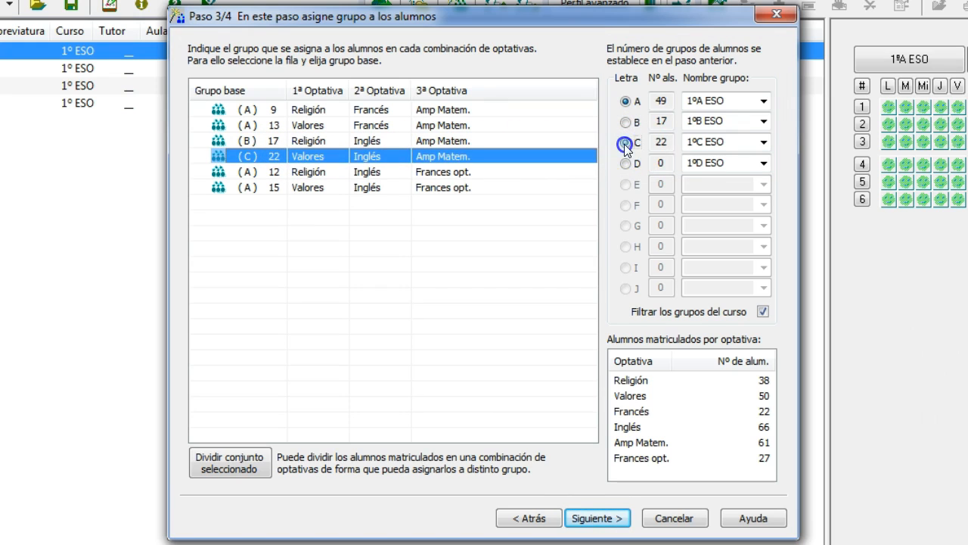
- Assign the Religión, Inglés, Frances opt. and Valores, Inglés, Frances opt. combinations to group D
click(285, 169)
click(625, 164)
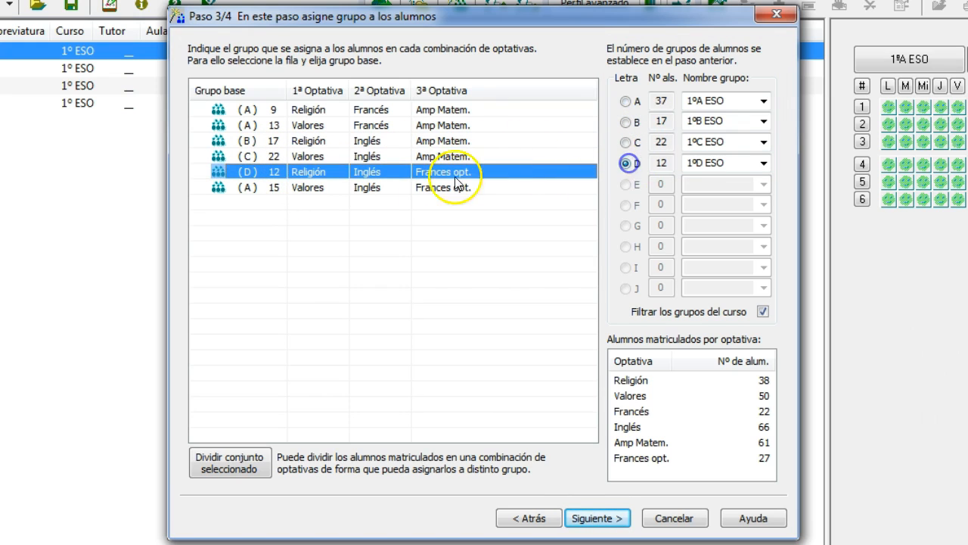
click(241, 187)
click(626, 164)
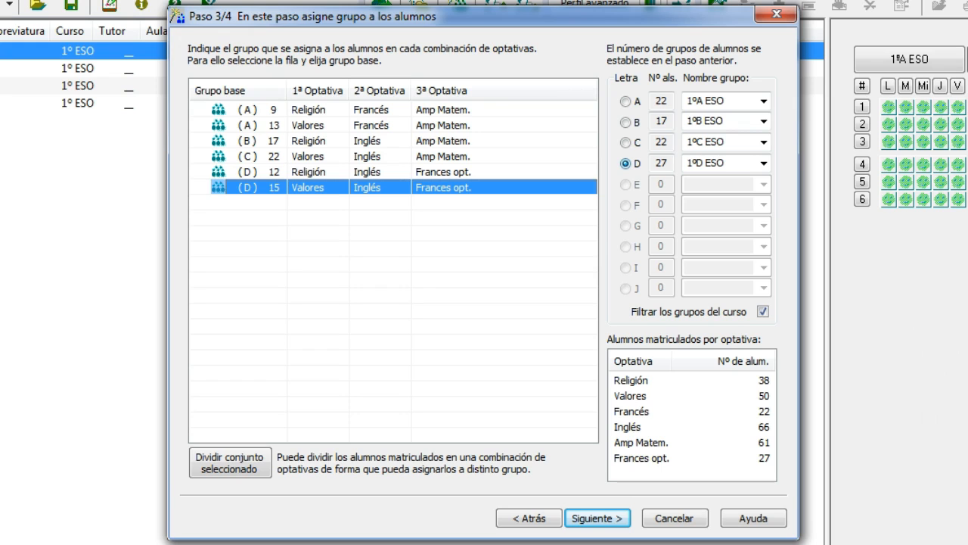
- Split the students in the Religión, Inglés, Frances opt. combination into two parts of 5 and 7
click(286, 171)
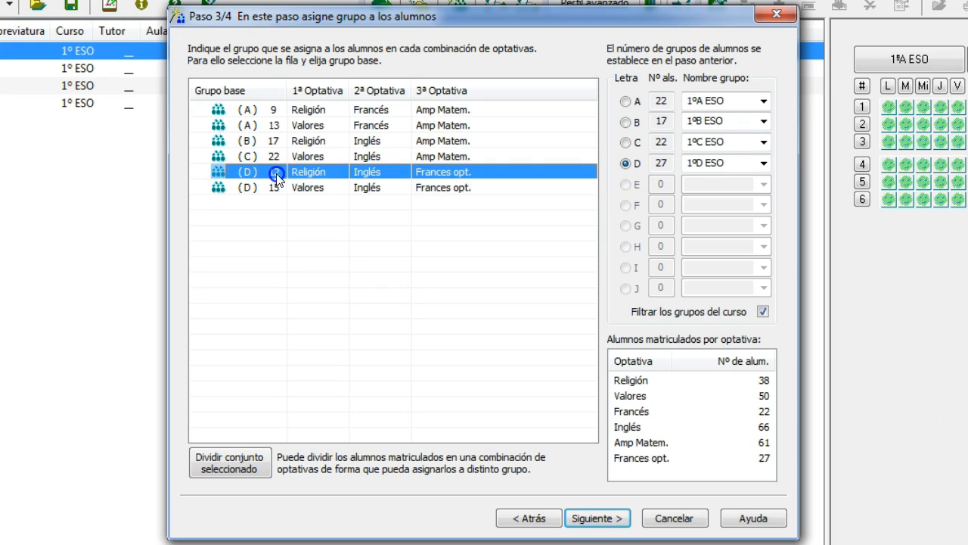
click(229, 460)
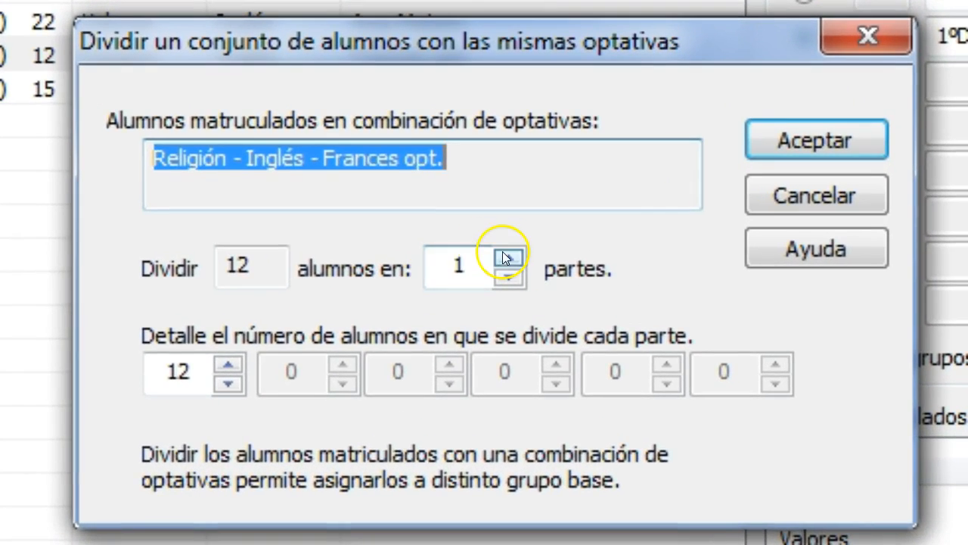
click(492, 264)
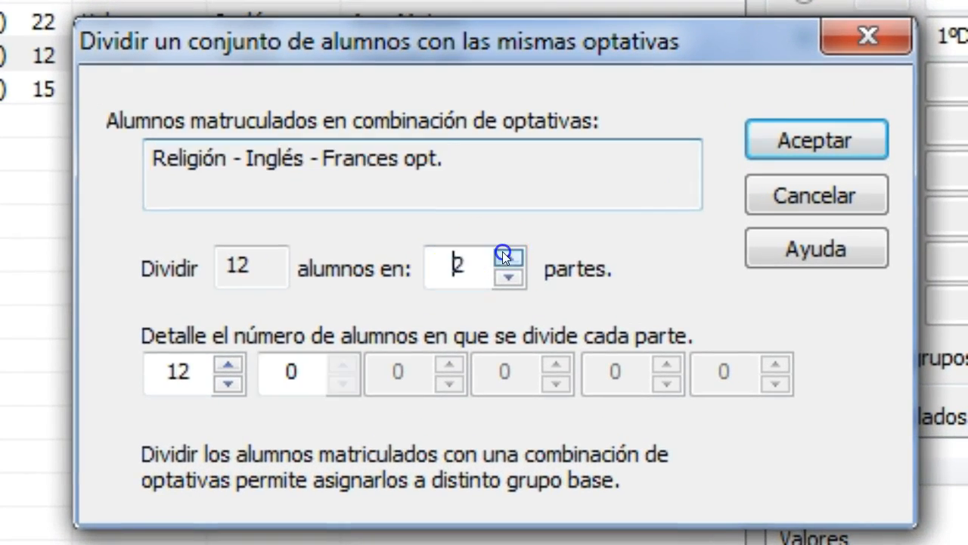
double_click(329, 320)
text(5)
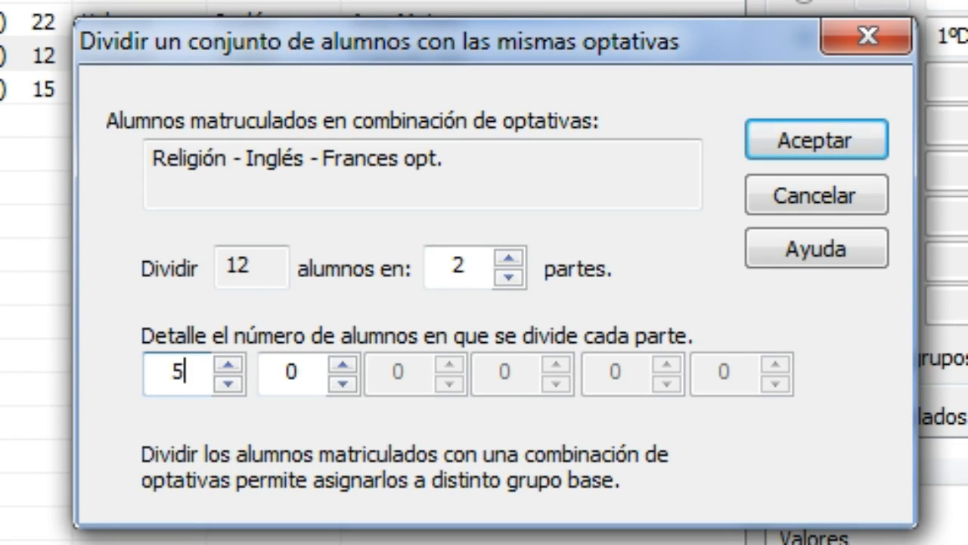
key(Tab)
text(7)
key(Return)
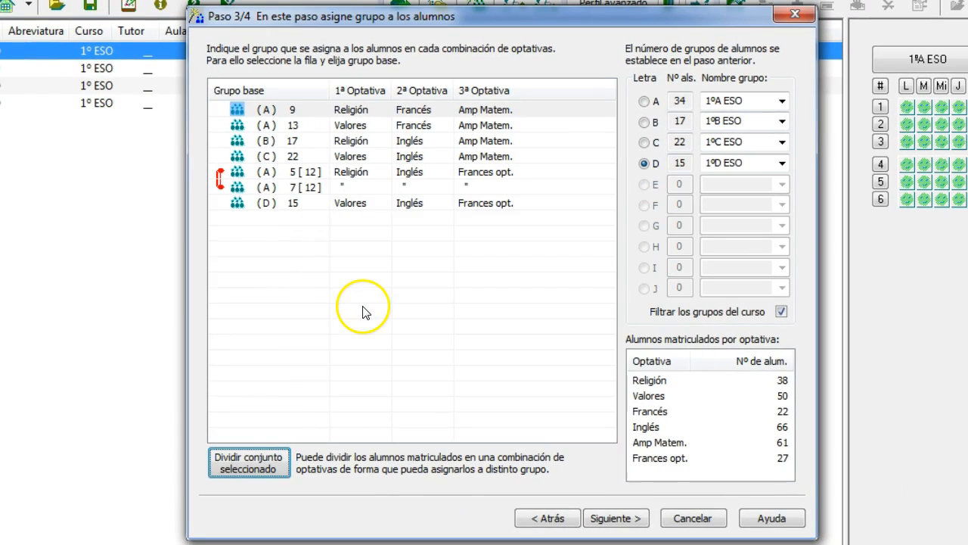
- Assign the 5-student part to group B and the 7-student part to group D, and continue to the classroom-joining step
click(644, 122)
click(302, 187)
click(645, 143)
click(645, 163)
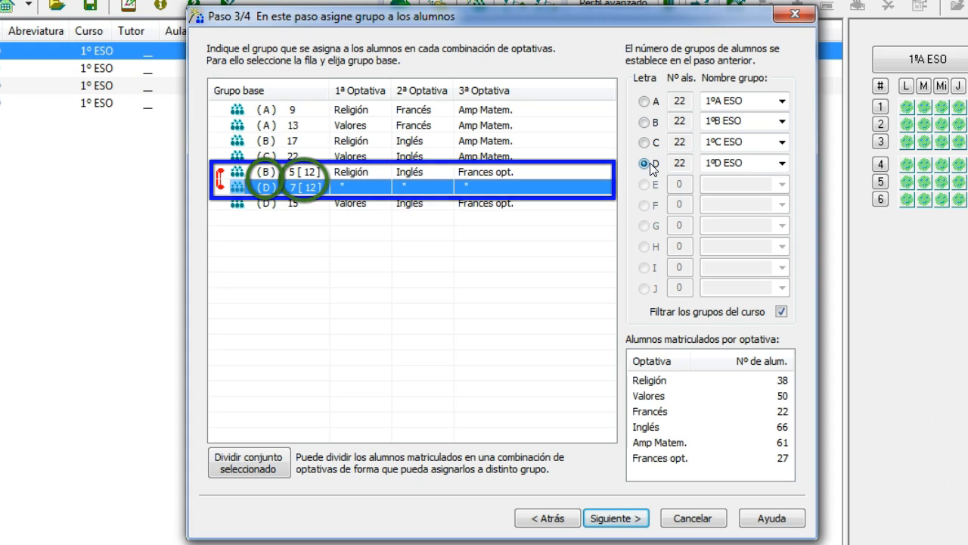
click(611, 520)
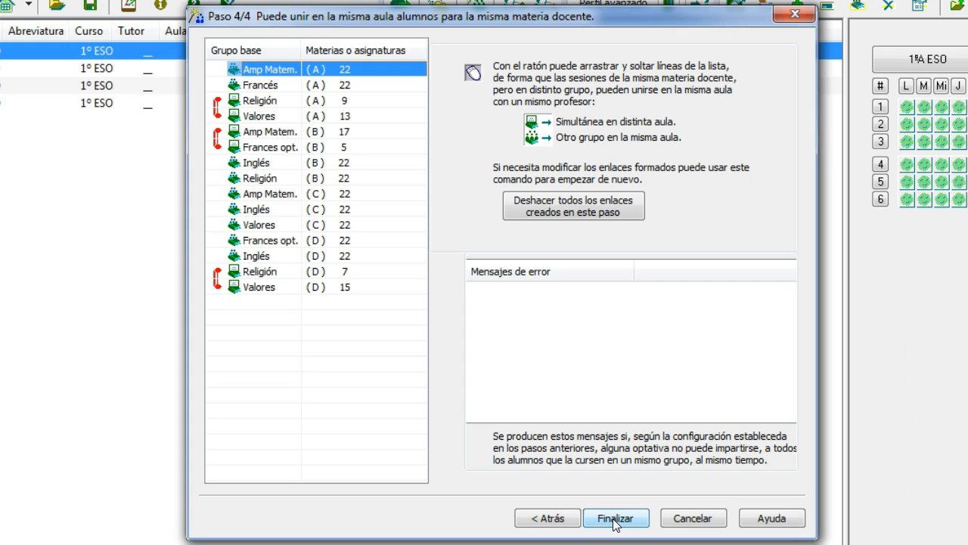
- Try joining the Valores students of group A with those of group D, and undo all links created in this step
click(269, 114)
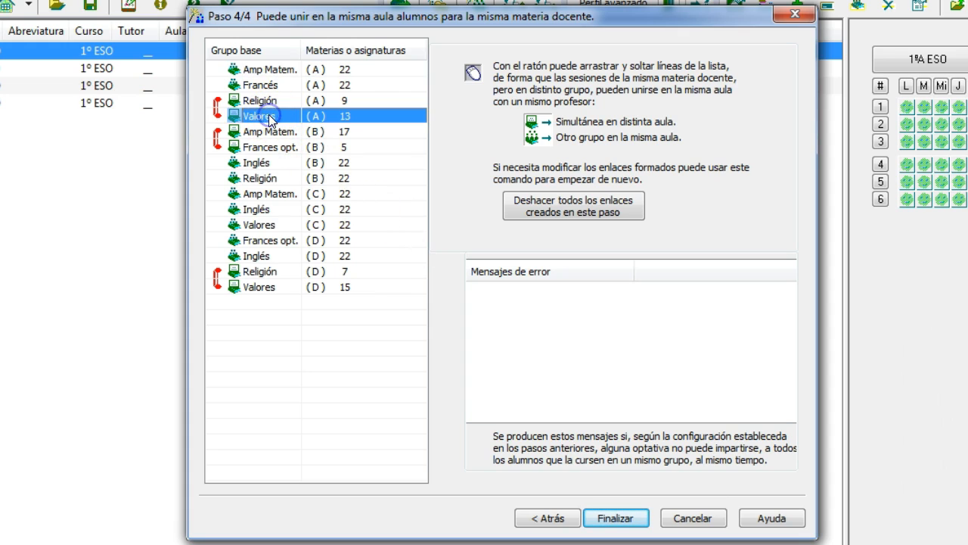
drag(269, 115, 269, 288)
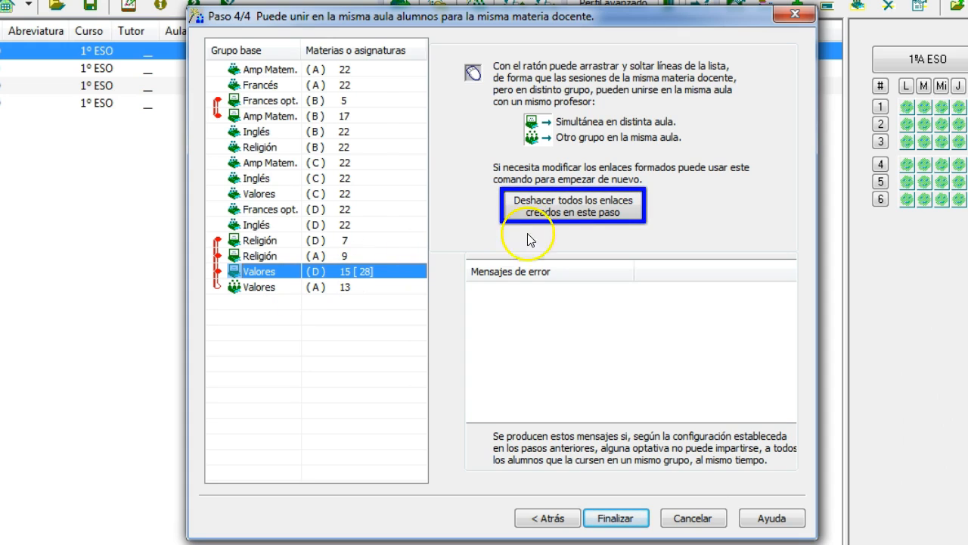
click(625, 213)
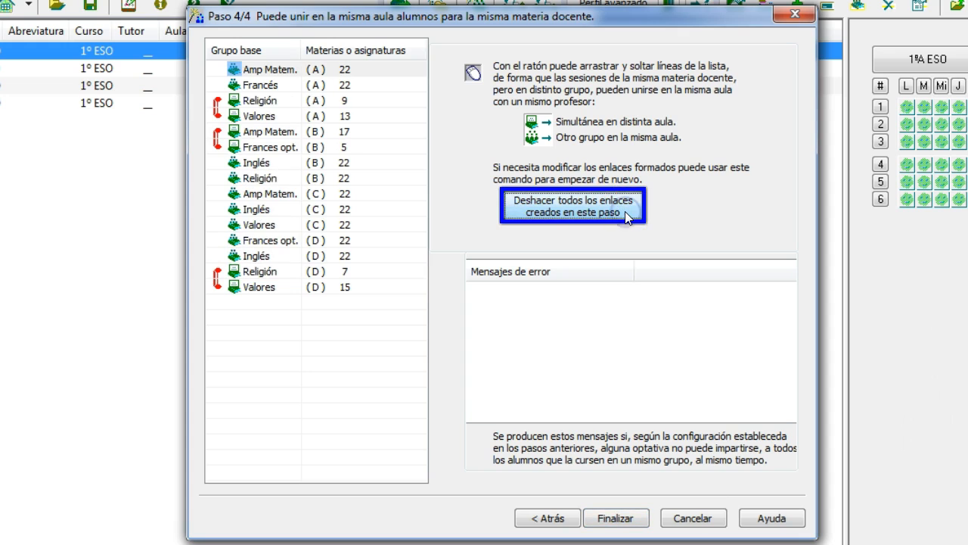
- Join the Religión students of groups A and D, and generate the 1º ESO group sessions, deleting previously assigned ones
drag(277, 101, 286, 276)
click(619, 518)
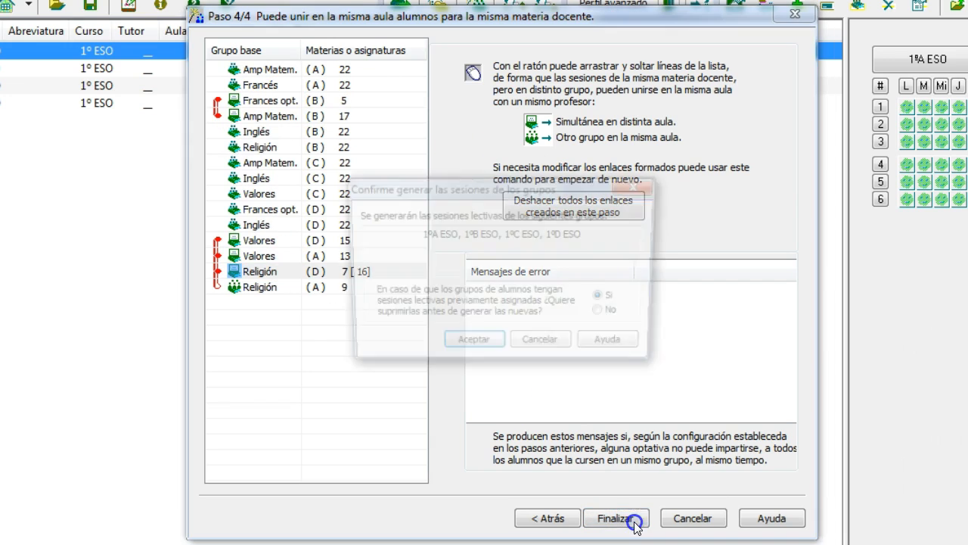
click(488, 345)
click(516, 318)
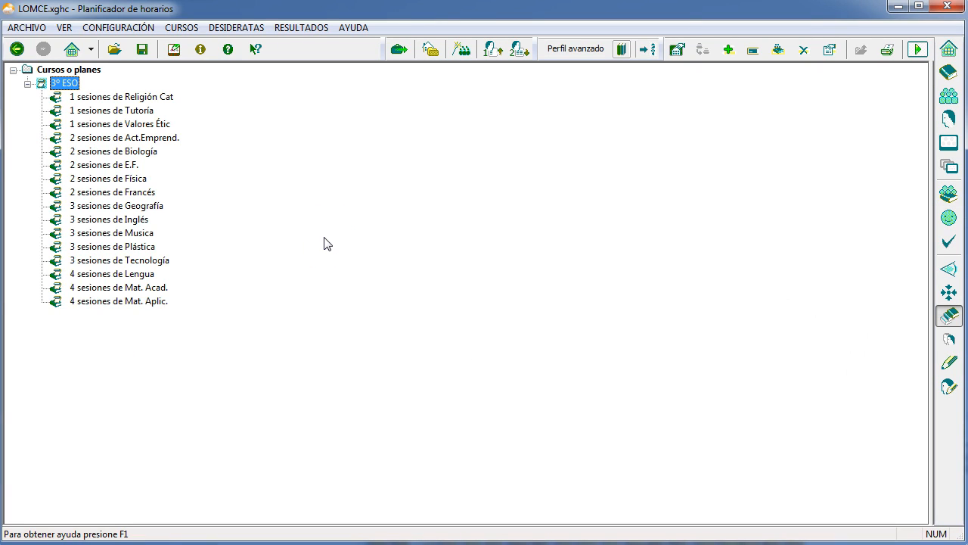
- Start the group wizard for 3º ESO and group Musica, Plástica and Tecnología as electives from which students choose two
click(461, 49)
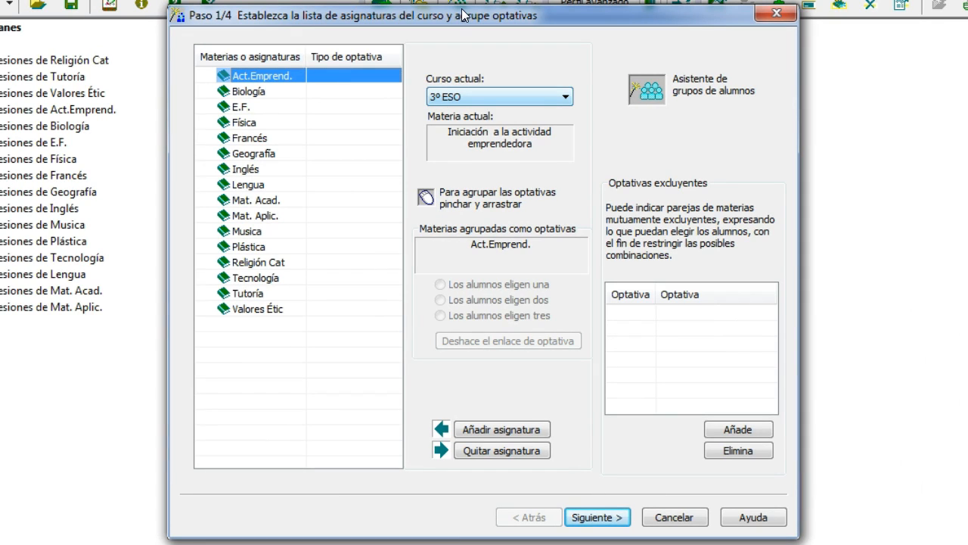
mouse_move(274, 278)
mouse_down()
mouse_move(260, 233)
mouse_move(240, 240)
mouse_move(248, 292)
mouse_up()
click(476, 301)
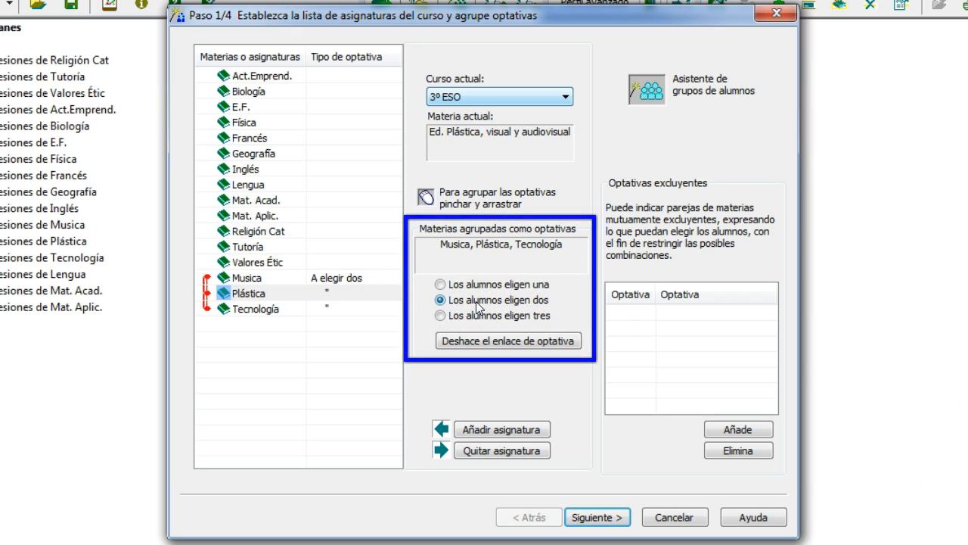
click(597, 516)
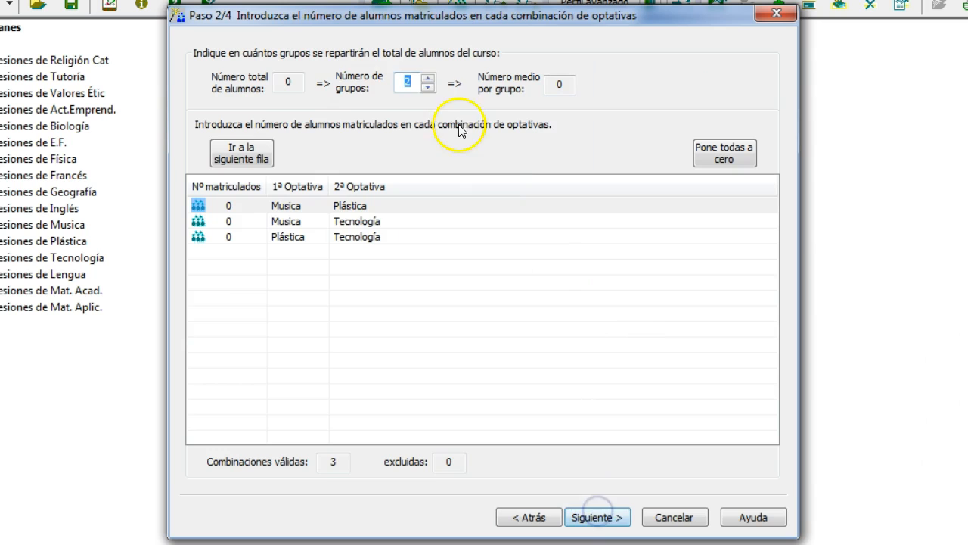
- Set the number of groups to 1, enter 10 enrolments for each of the three elective combinations, and continue to group assignment
click(428, 87)
click(235, 148)
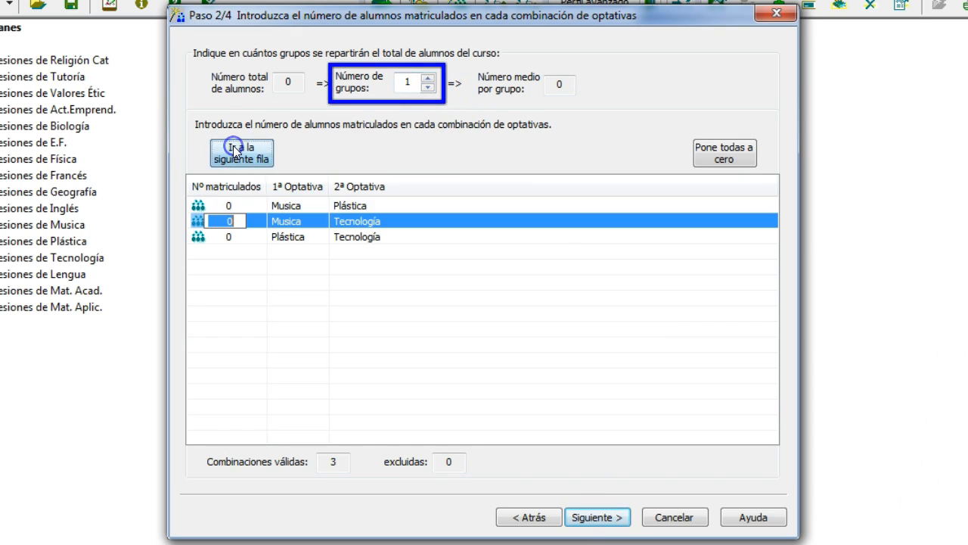
text(10)
click(234, 148)
text(10)
click(235, 148)
text(10)
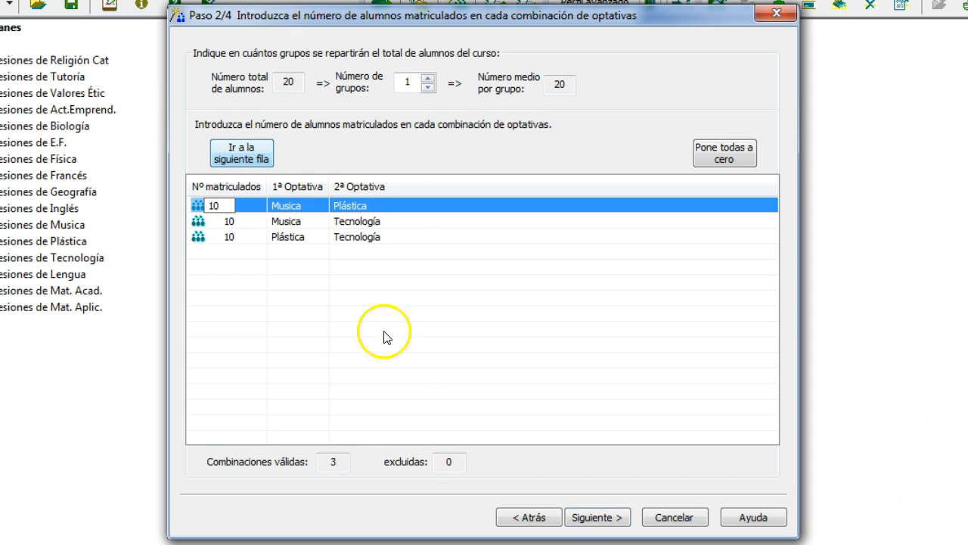
click(580, 517)
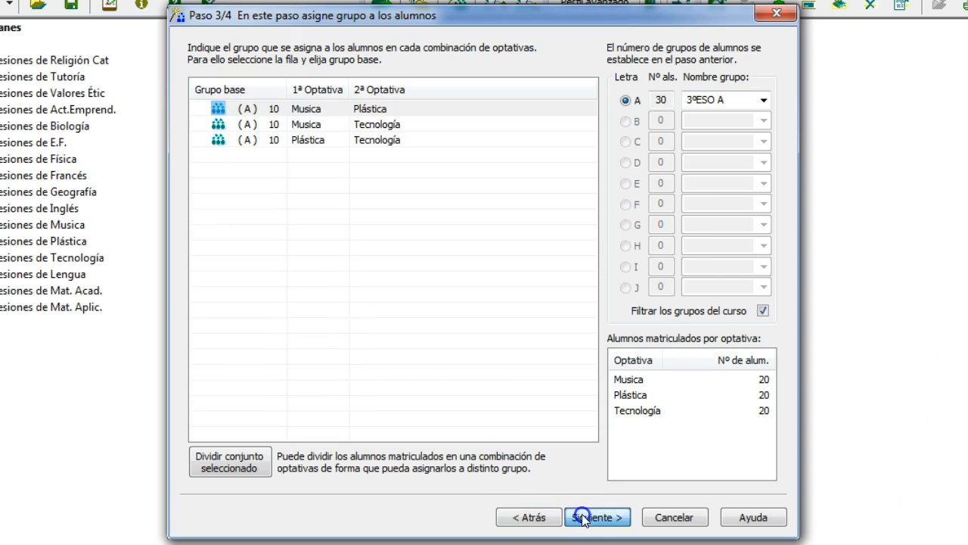
- Try to continue with all 3º ESO combinations in a single group, and return to the enrolment step
click(582, 518)
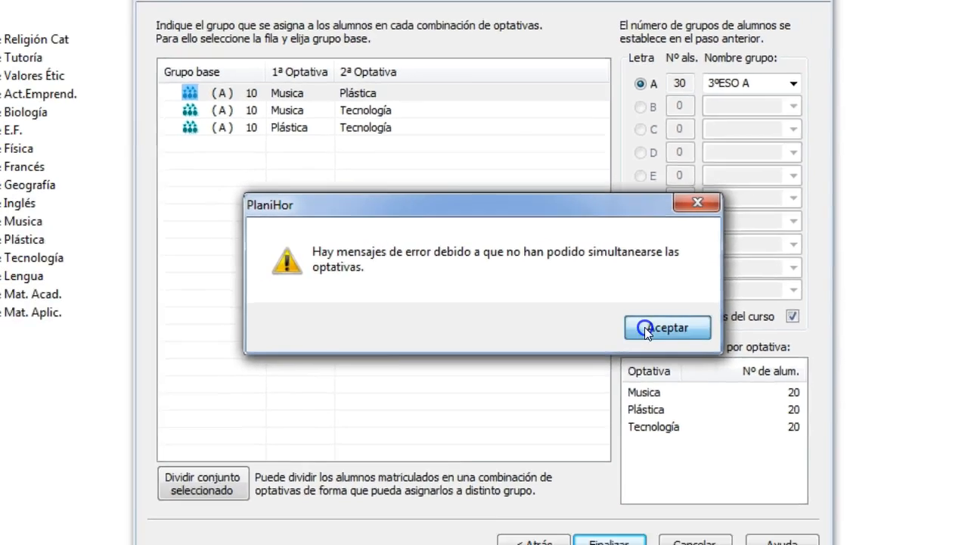
click(749, 369)
click(532, 520)
click(532, 519)
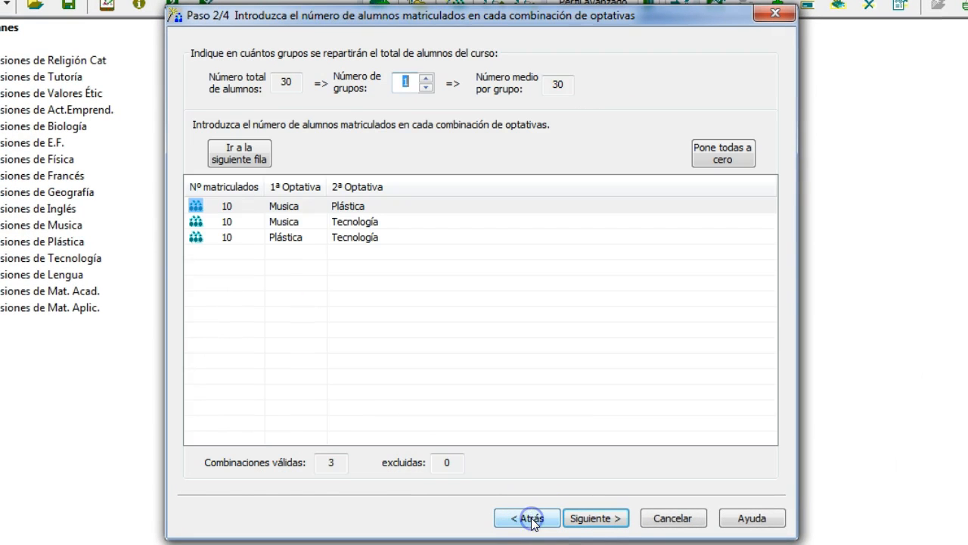
- Set the number of groups to 2 and split the Musica, Tecnología combination into two parts of 5 students
click(426, 78)
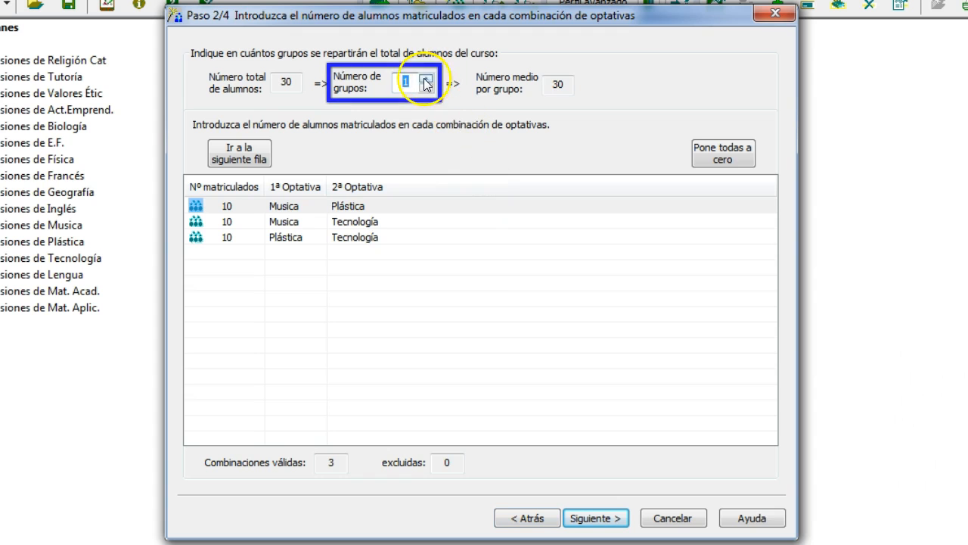
click(601, 519)
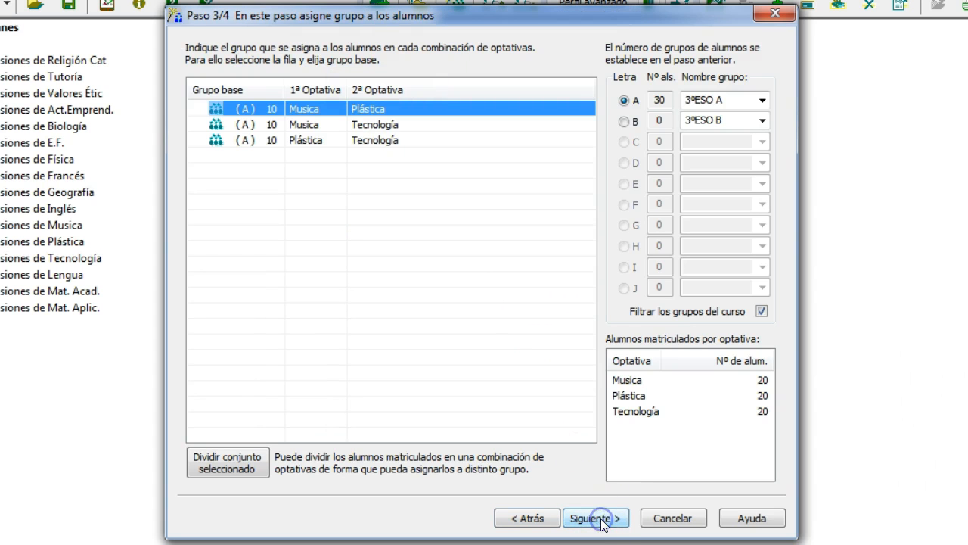
click(340, 125)
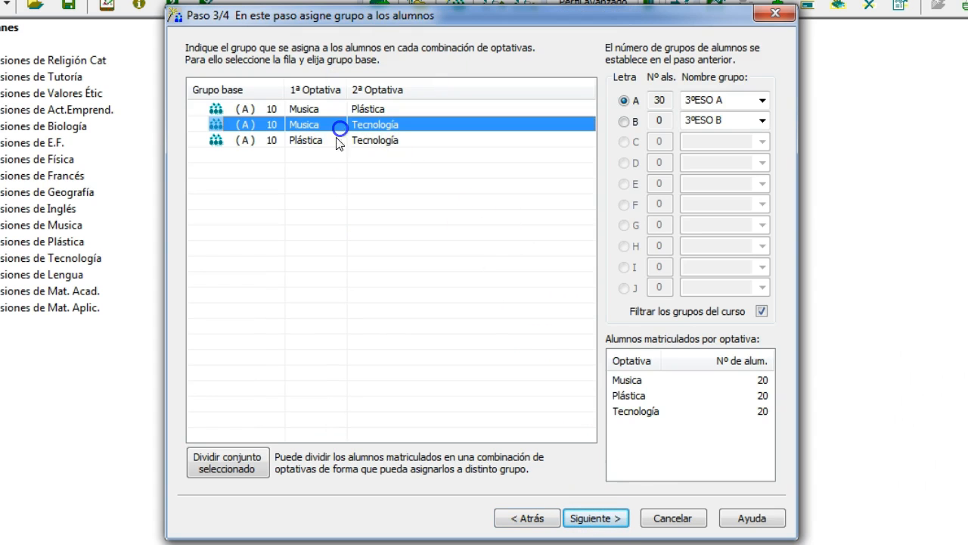
click(231, 463)
click(355, 324)
click(355, 324)
click(357, 326)
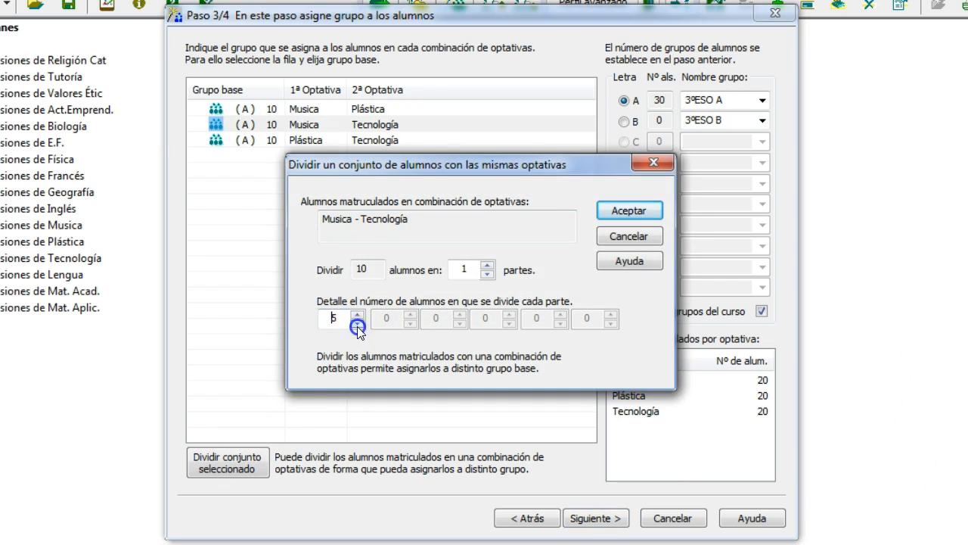
click(488, 265)
click(410, 322)
click(413, 313)
click(628, 210)
- Assign the second Musica, Tecnología part and the Plástica, Tecnología combination to group B, and continue to the classroom-joining step
click(336, 143)
click(624, 121)
click(378, 163)
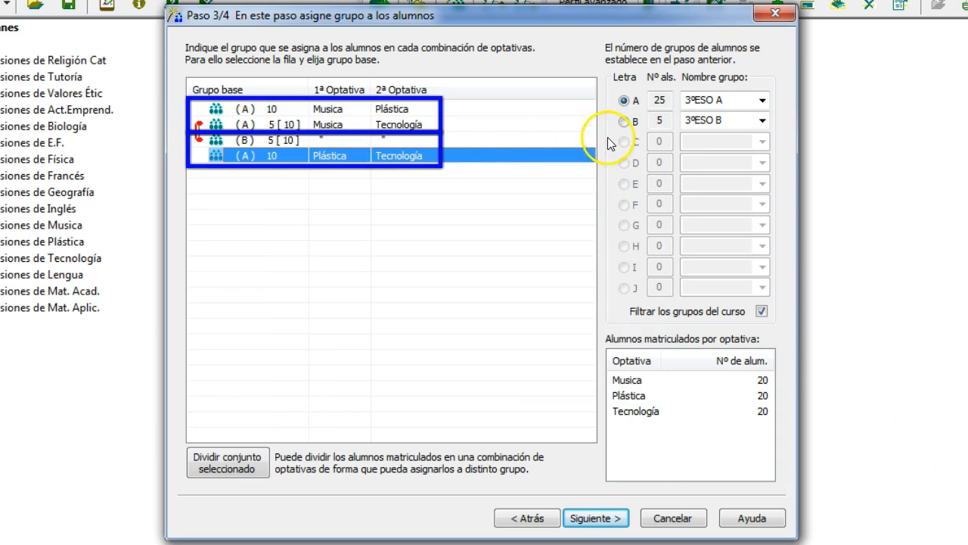
click(625, 122)
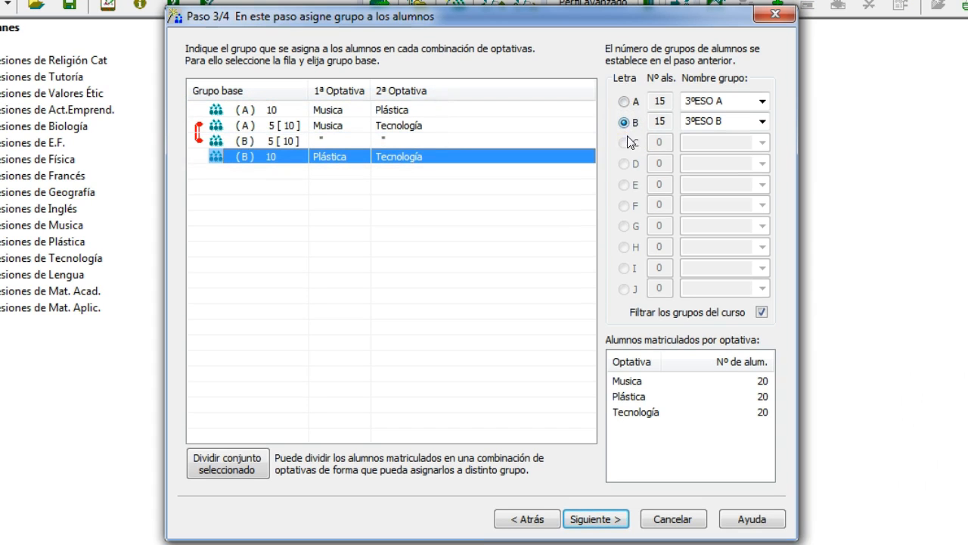
click(601, 518)
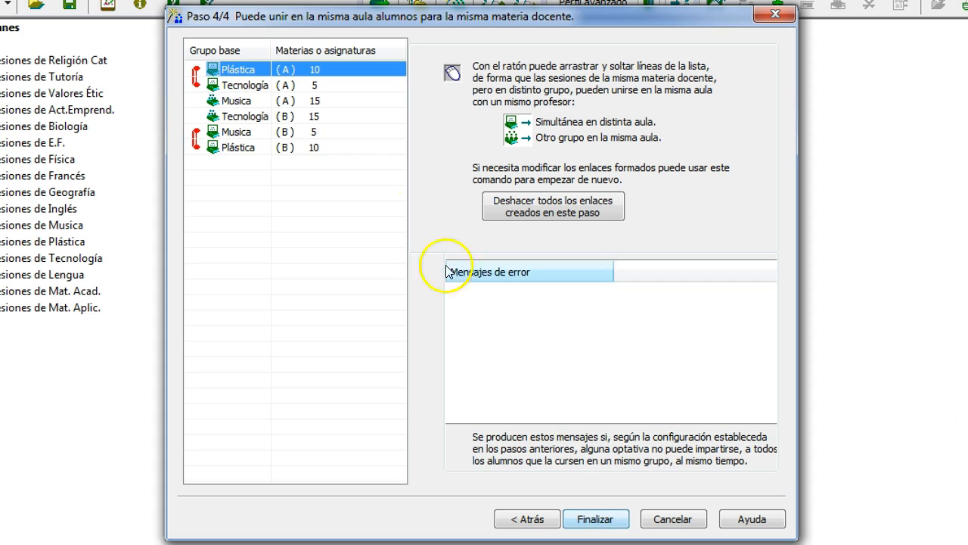
- Join the Musica students of groups A and B in one classroom, and do the same for Tecnología
drag(243, 100, 251, 135)
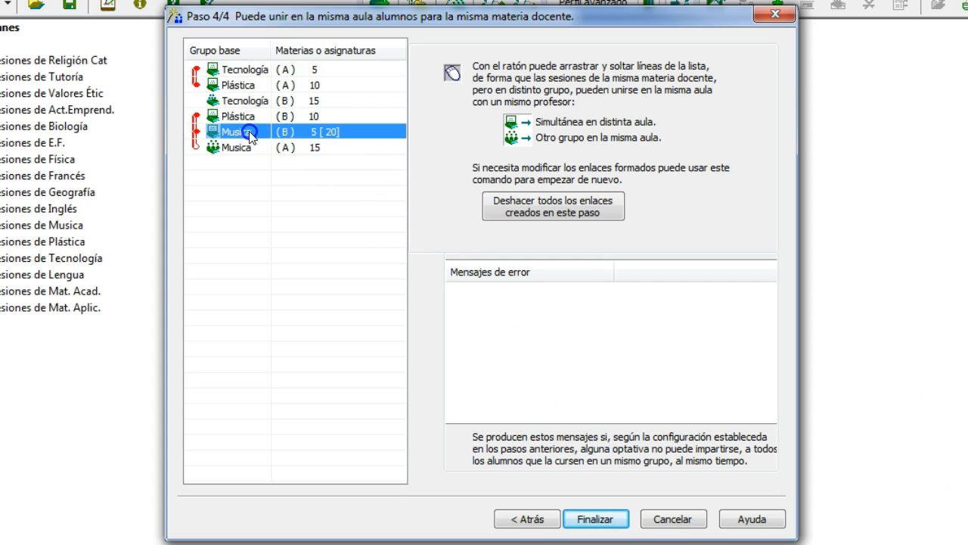
click(246, 102)
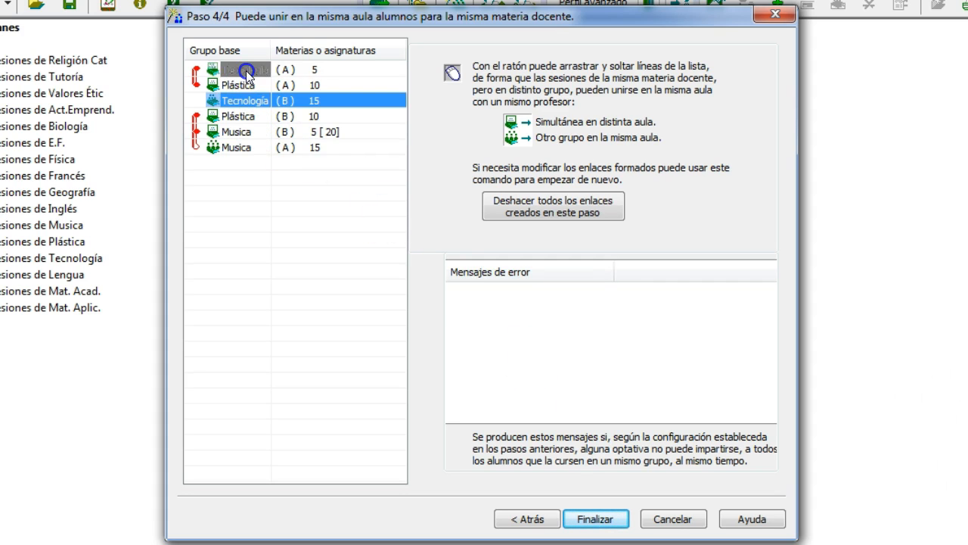
drag(246, 70, 245, 72)
- Finish the wizard and generate the sessions for 3ºESO A and 3ºESO B, deleting previously assigned ones
click(592, 519)
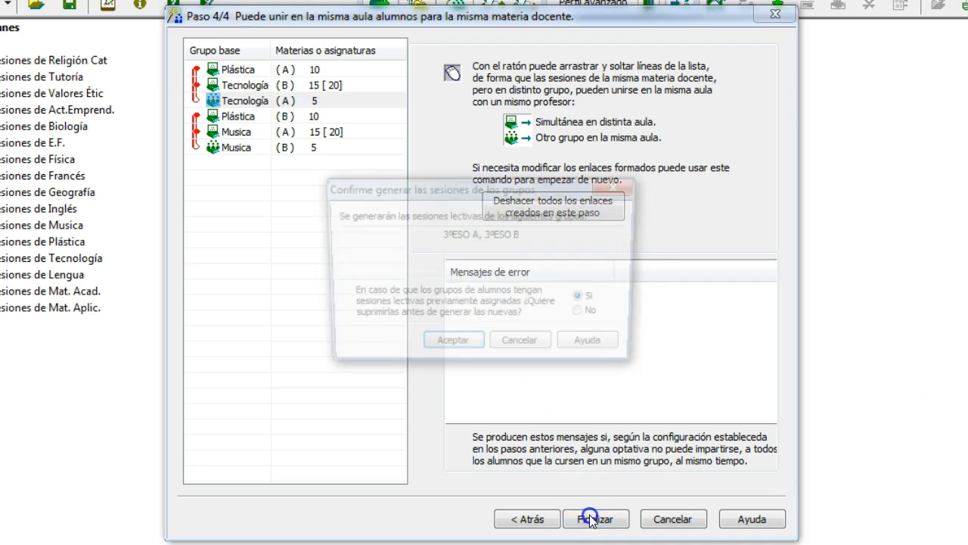
click(451, 340)
click(493, 313)
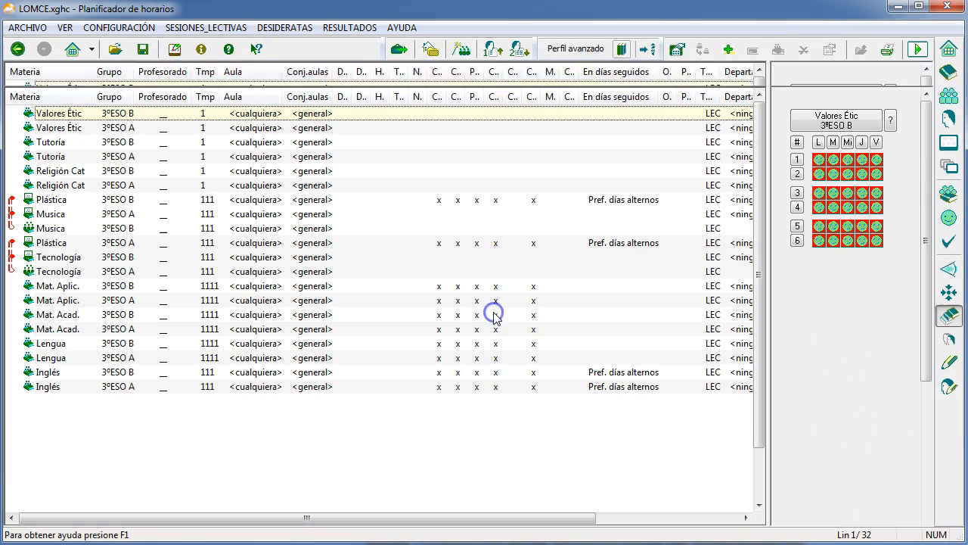